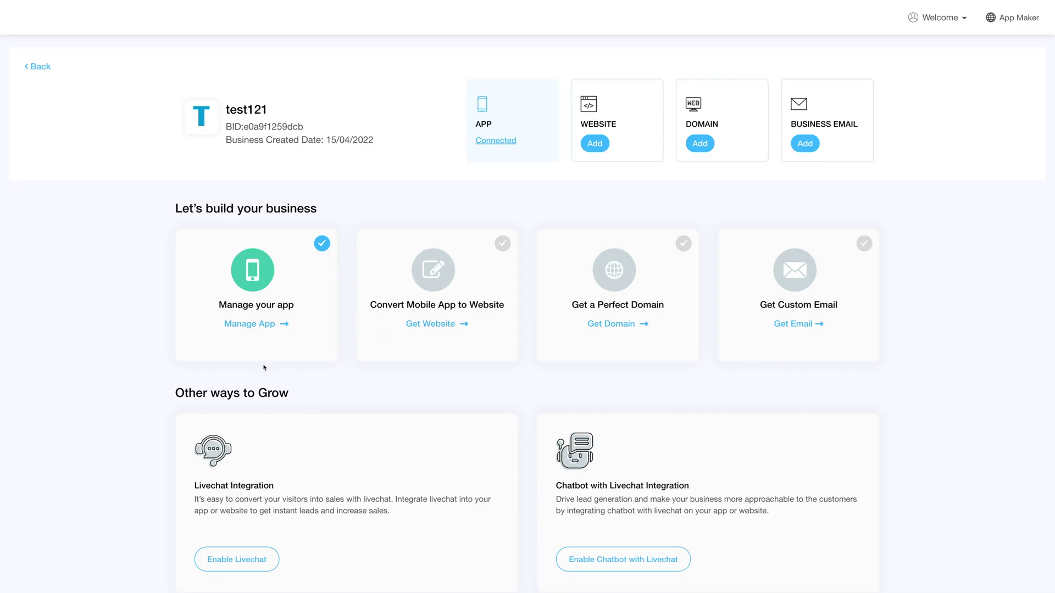
Open the test121 app's Manage App dashboard and enter its feature editor
{"action": "left_click", "coordinate": [253, 328]}
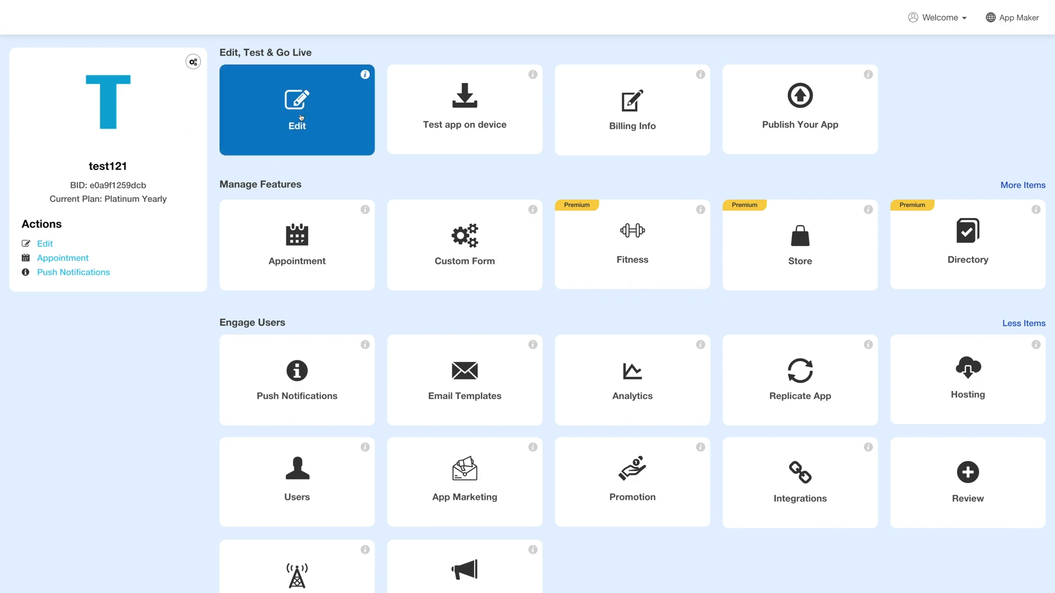
{"action": "left_click", "coordinate": [295, 157]}
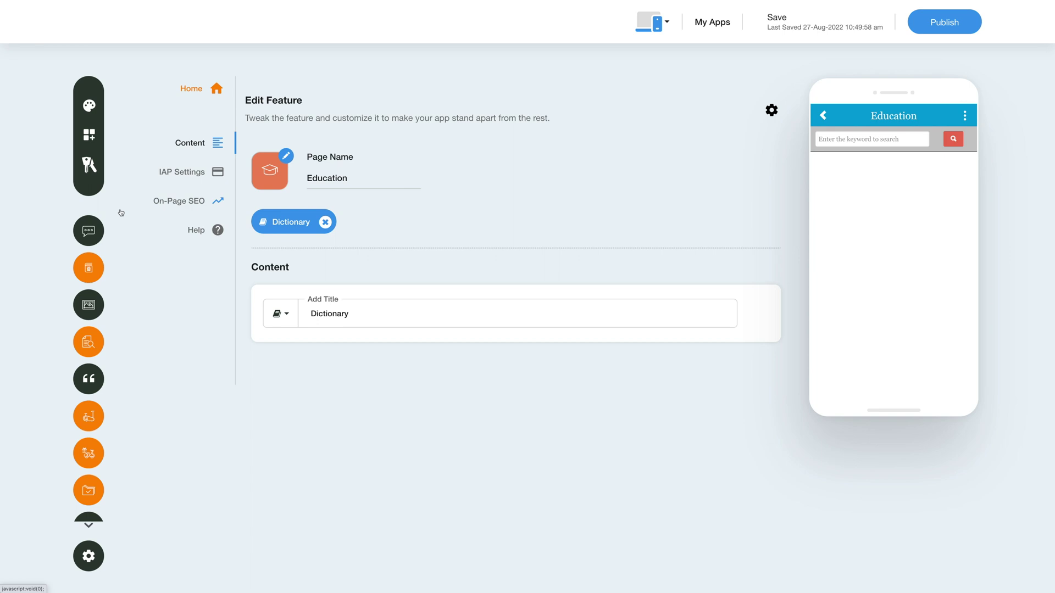
Search all features for 'Appsheet' and add the App Sheet feature to the app
{"action": "left_click", "coordinate": [94, 137]}
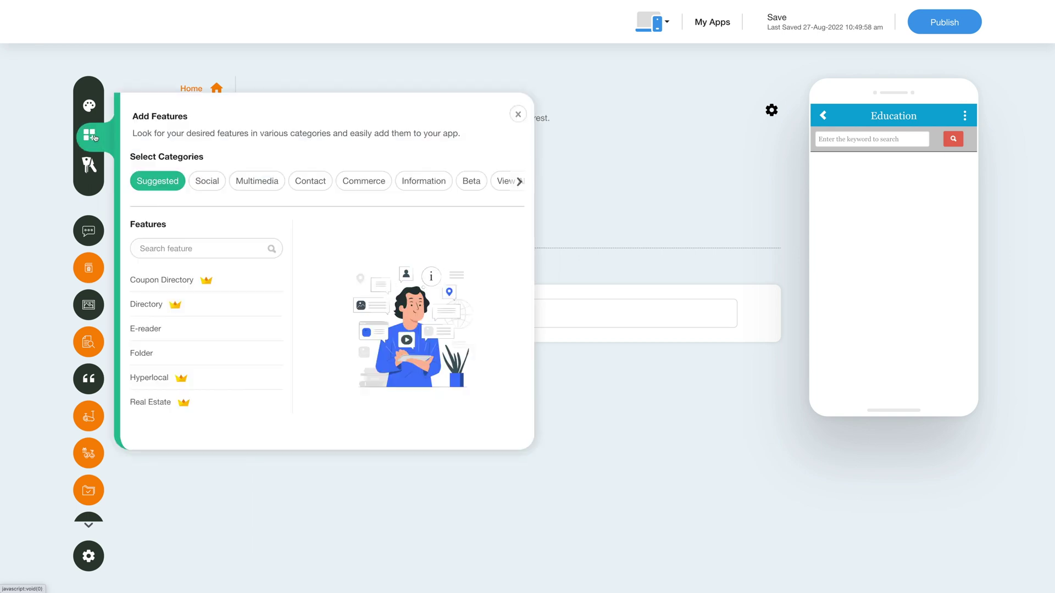
{"action": "left_click", "coordinate": [525, 185]}
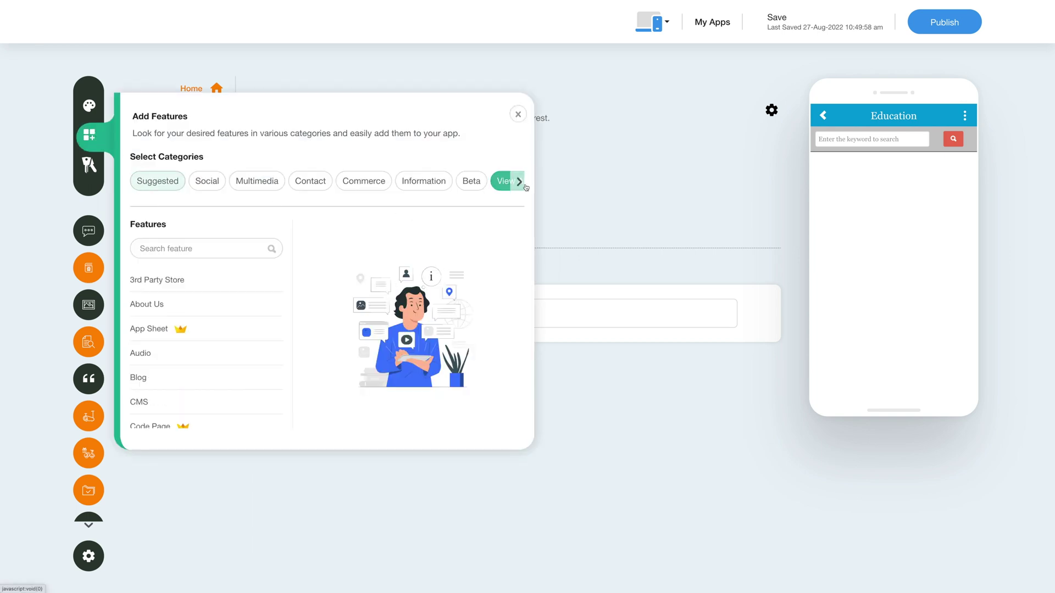
{"action": "left_click", "coordinate": [519, 182]}
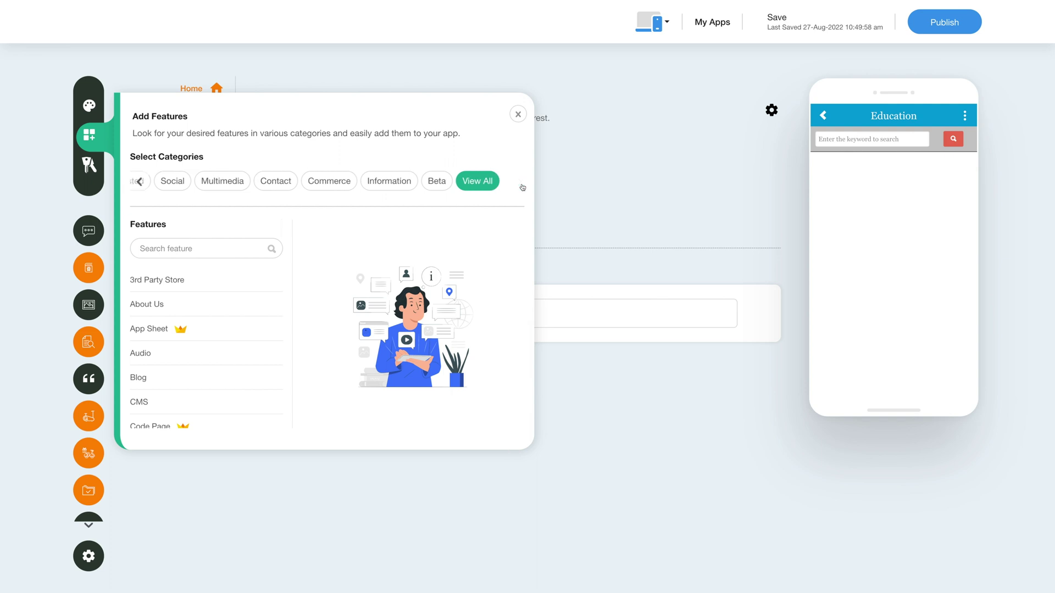
{"action": "left_click", "coordinate": [200, 248]}
{"action": "type", "text": "Appsheet"}
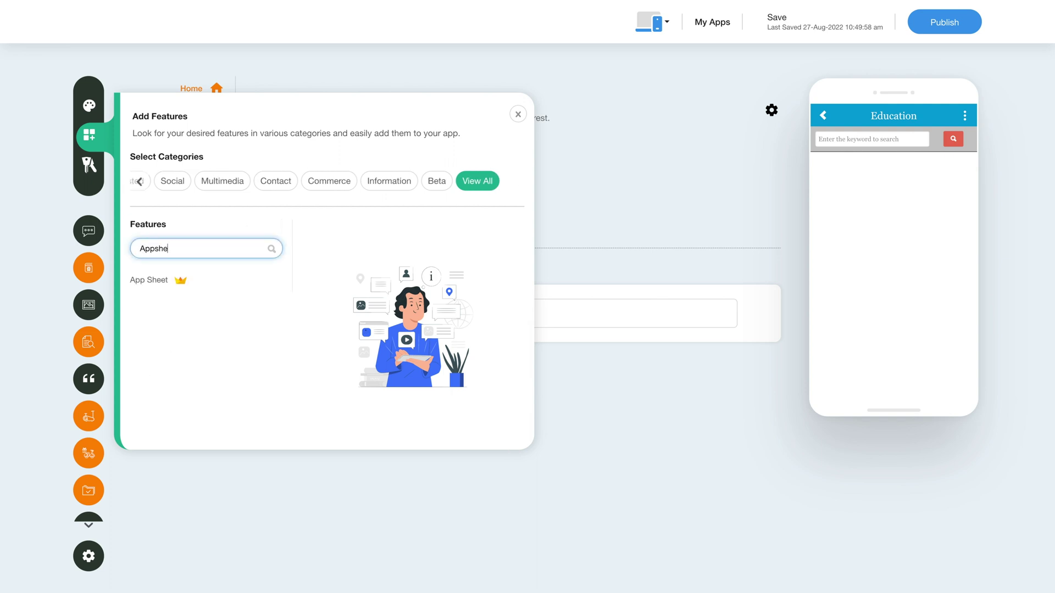
{"action": "left_click", "coordinate": [193, 275]}
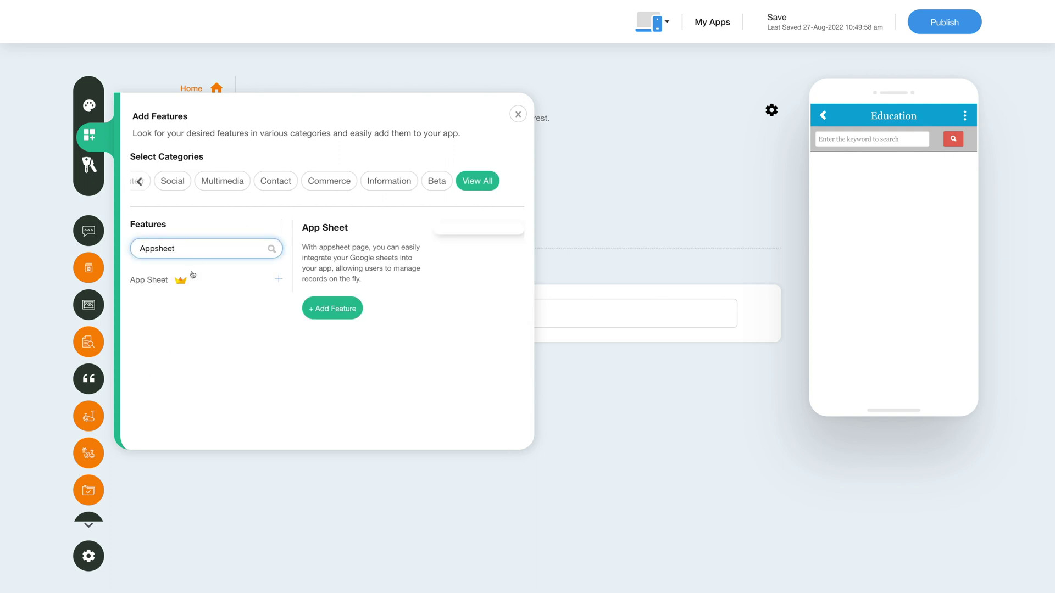
{"action": "left_click", "coordinate": [329, 311]}
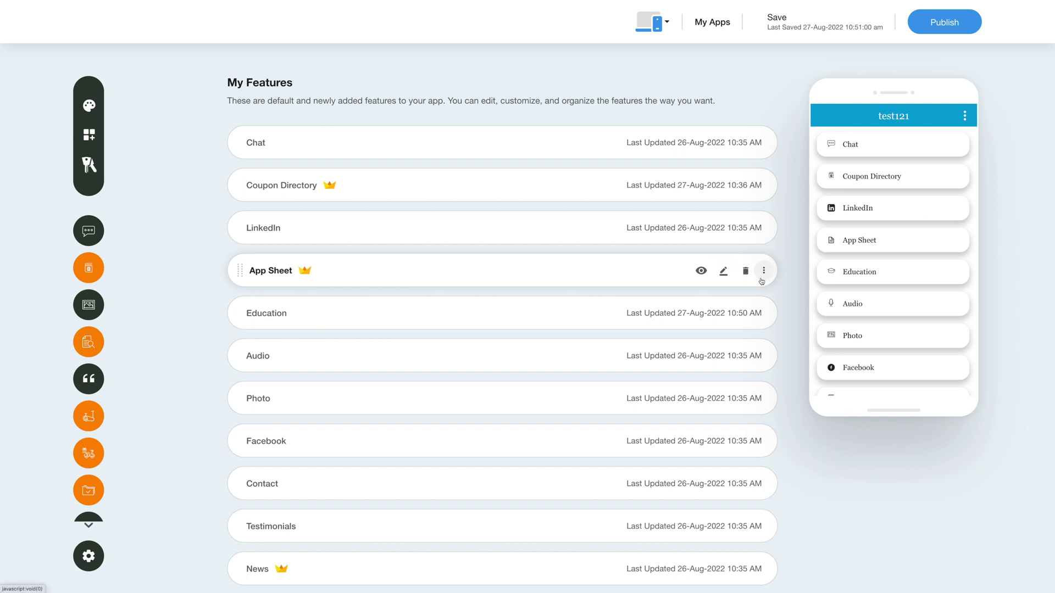
{"action": "left_click", "coordinate": [767, 273]}
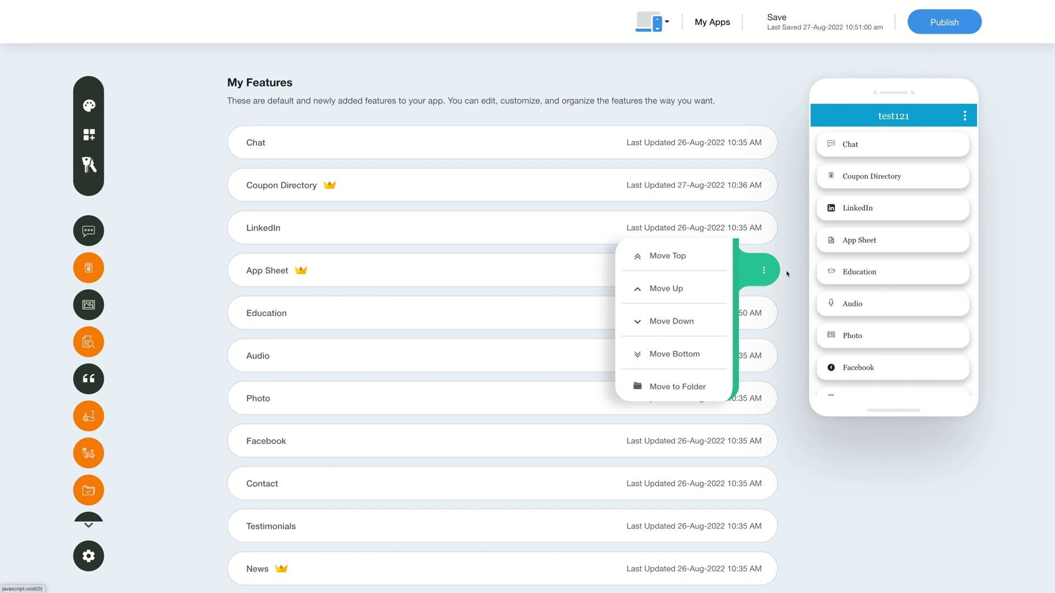
{"action": "left_click", "coordinate": [787, 273]}
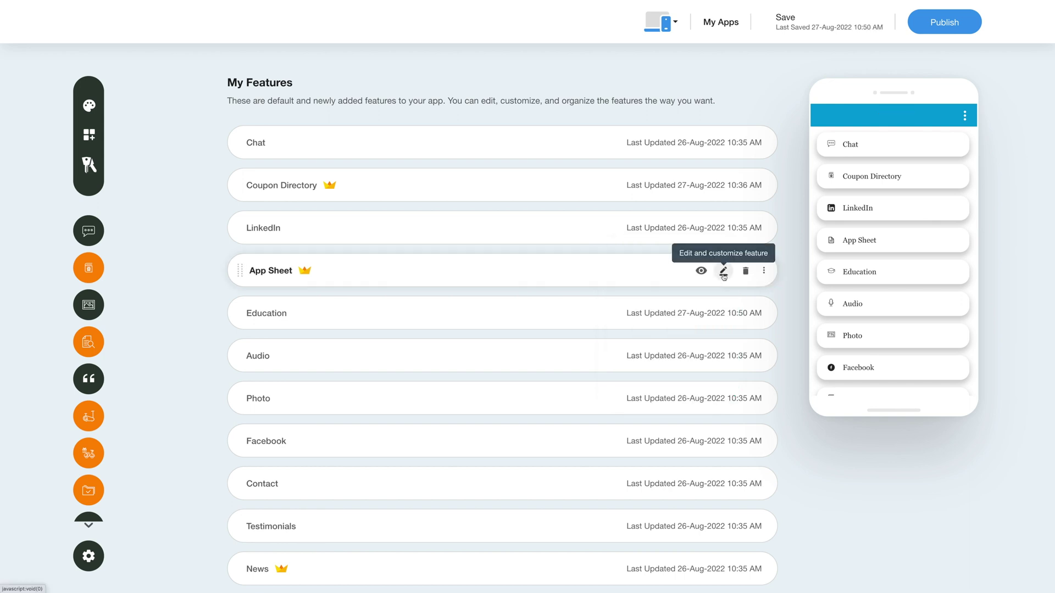
Open App Sheet for editing and re-confirm its page name unchanged
{"action": "left_click", "coordinate": [723, 272]}
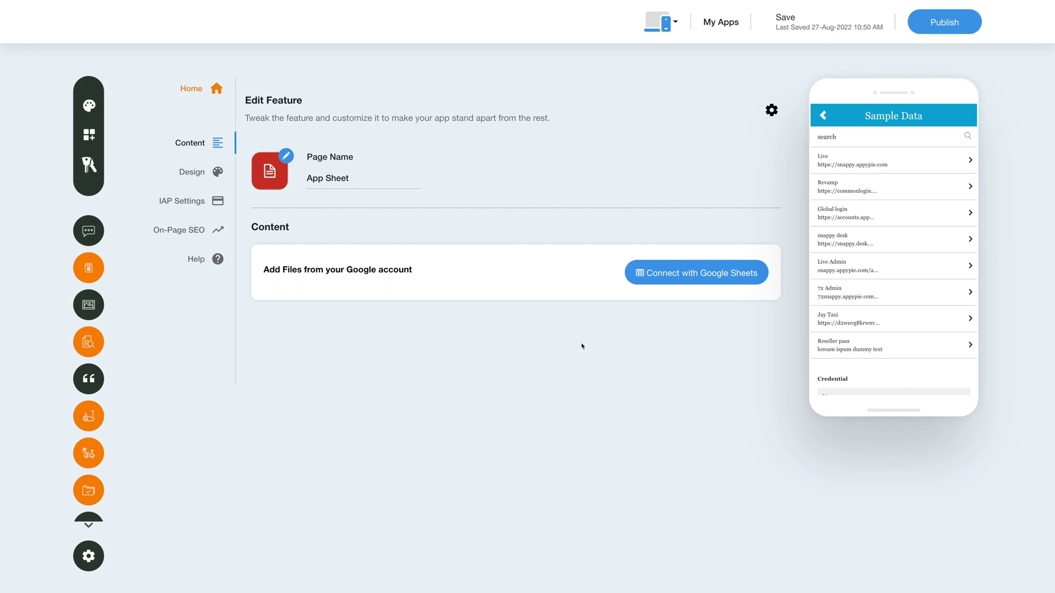
{"action": "left_click", "coordinate": [367, 179]}
{"action": "key", "text": "Return"}
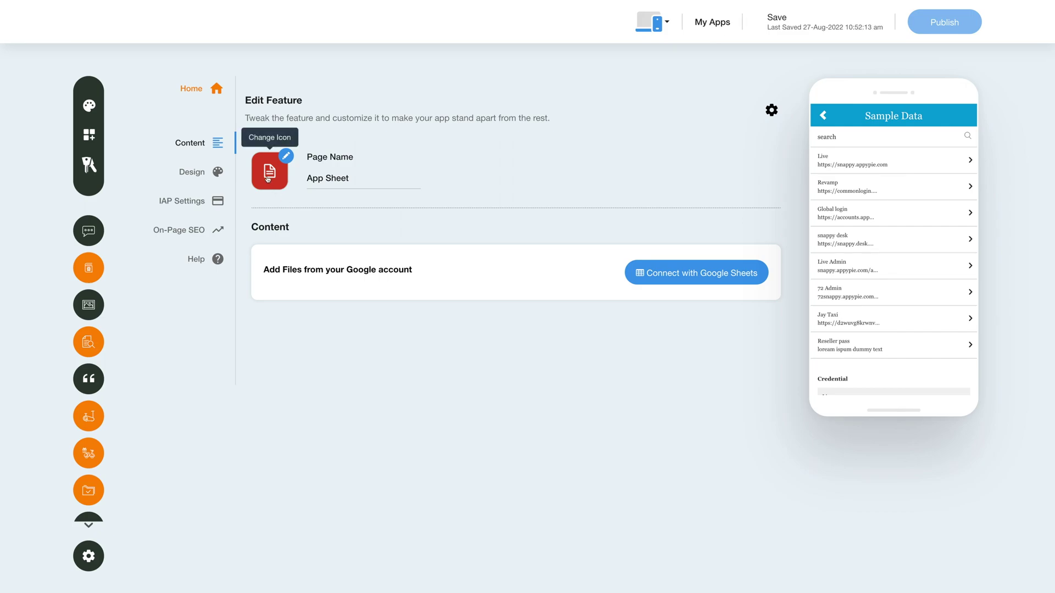
Browse the outline icons, image choices and custom upload options, then close without changing the icon
{"action": "left_click", "coordinate": [268, 179]}
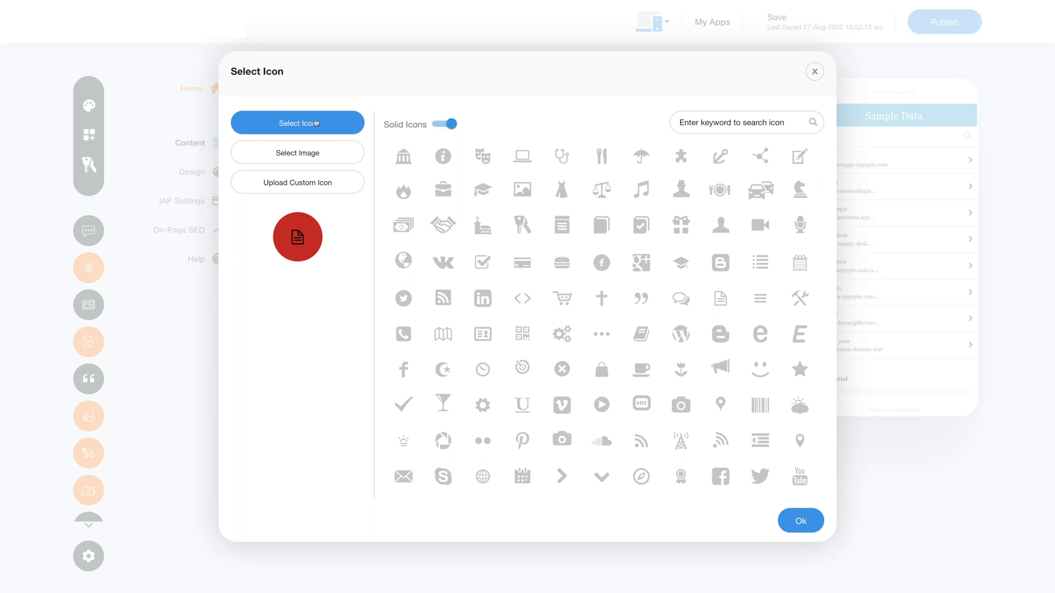
{"action": "left_click", "coordinate": [409, 128]}
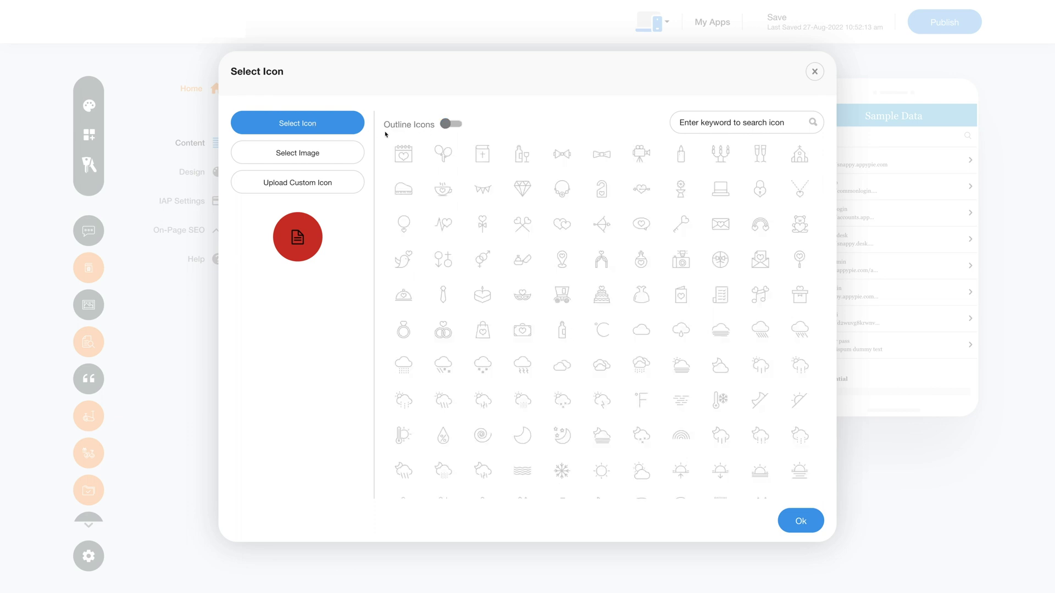
{"action": "left_click", "coordinate": [335, 163]}
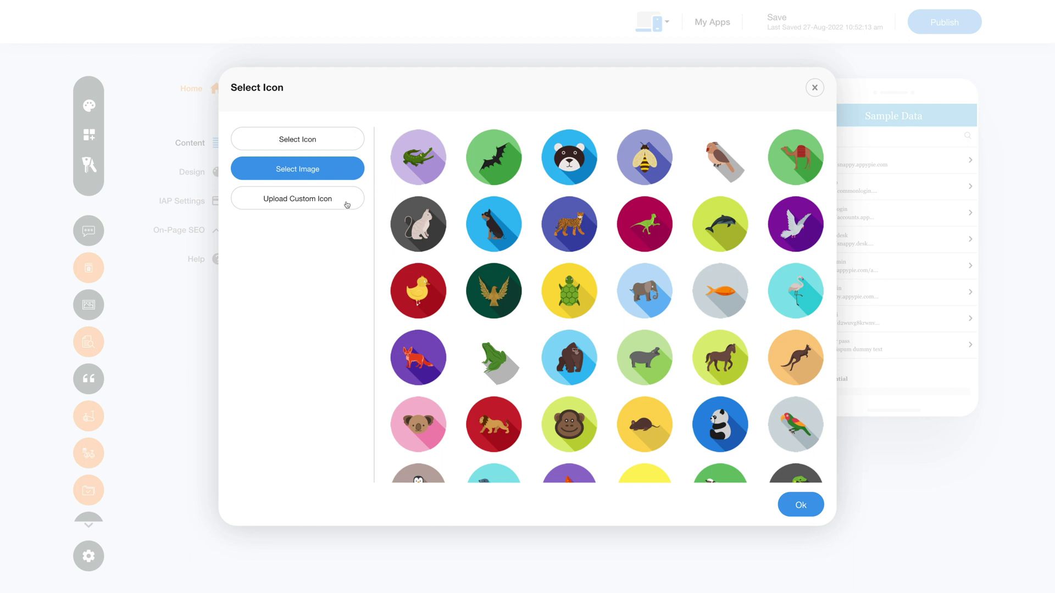
{"action": "left_click", "coordinate": [297, 204]}
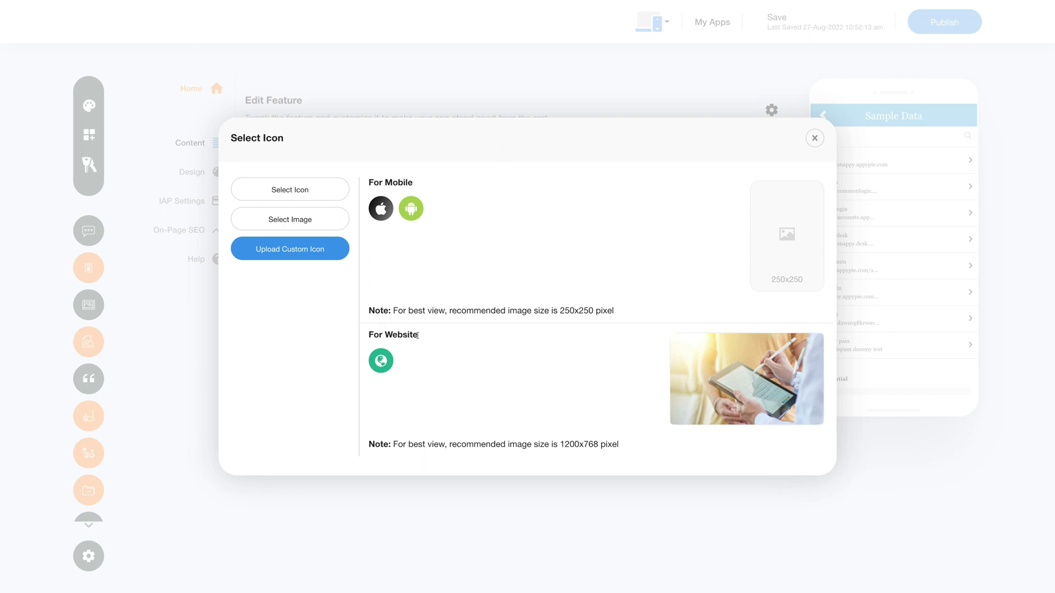
{"action": "left_click", "coordinate": [815, 141]}
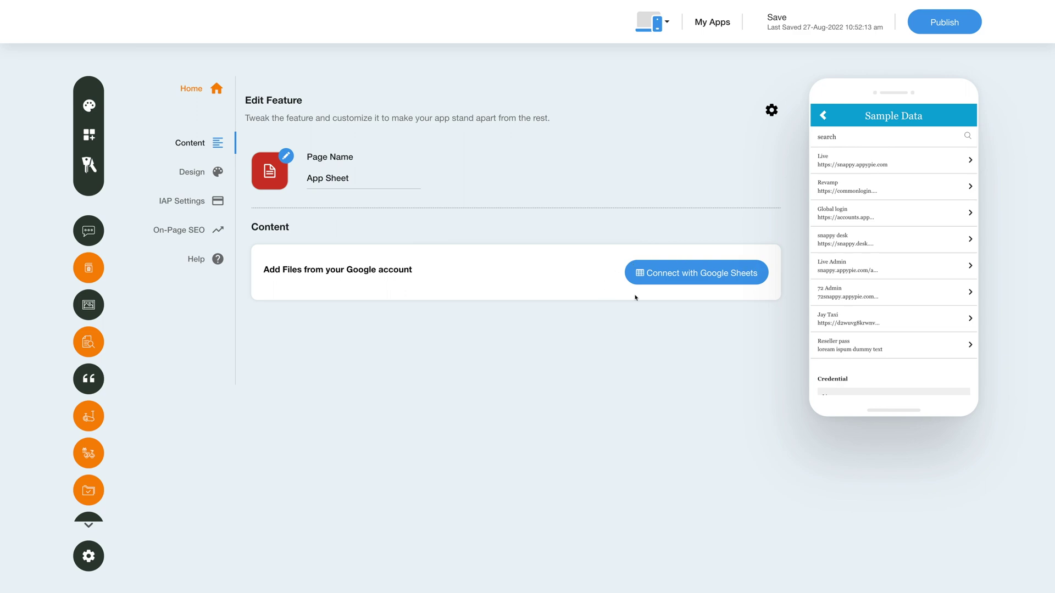
Connect App Sheet to Google Sheets, granting App Builder access to Drive and Sheets
{"action": "left_click", "coordinate": [685, 279]}
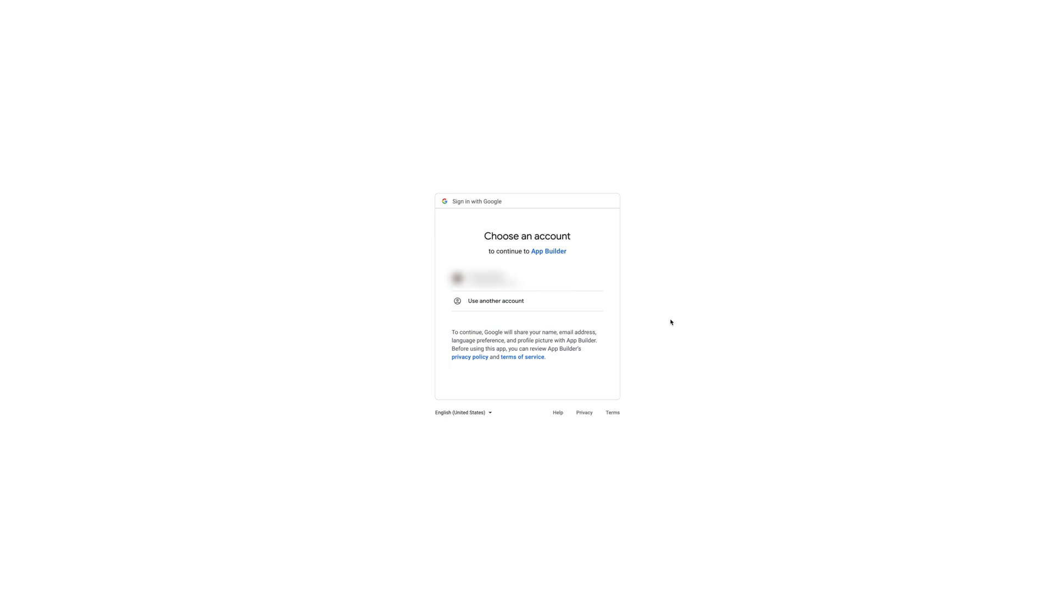
{"action": "left_click", "coordinate": [481, 281]}
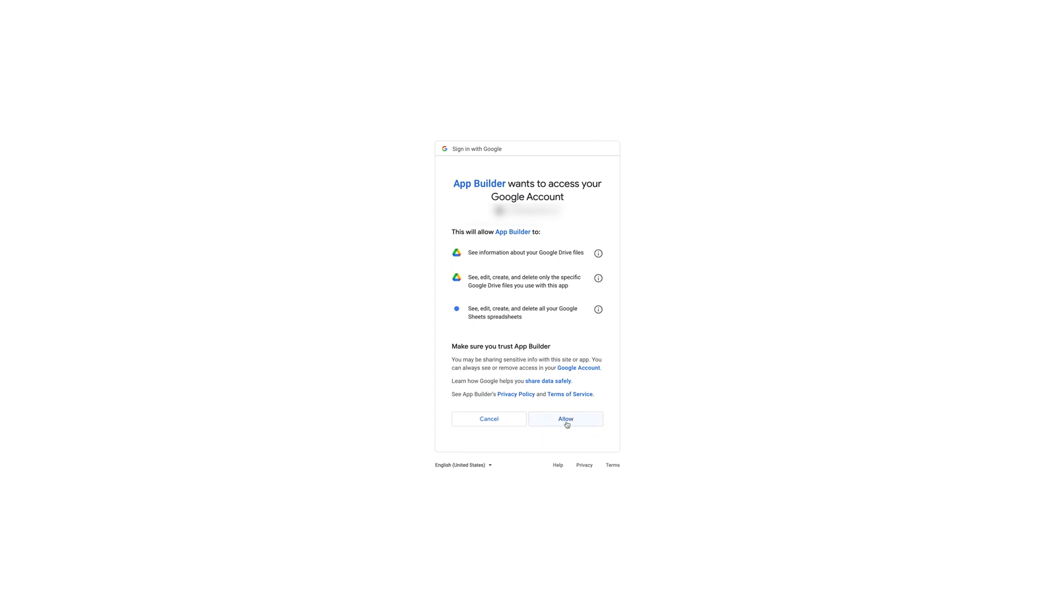
{"action": "left_click", "coordinate": [566, 424]}
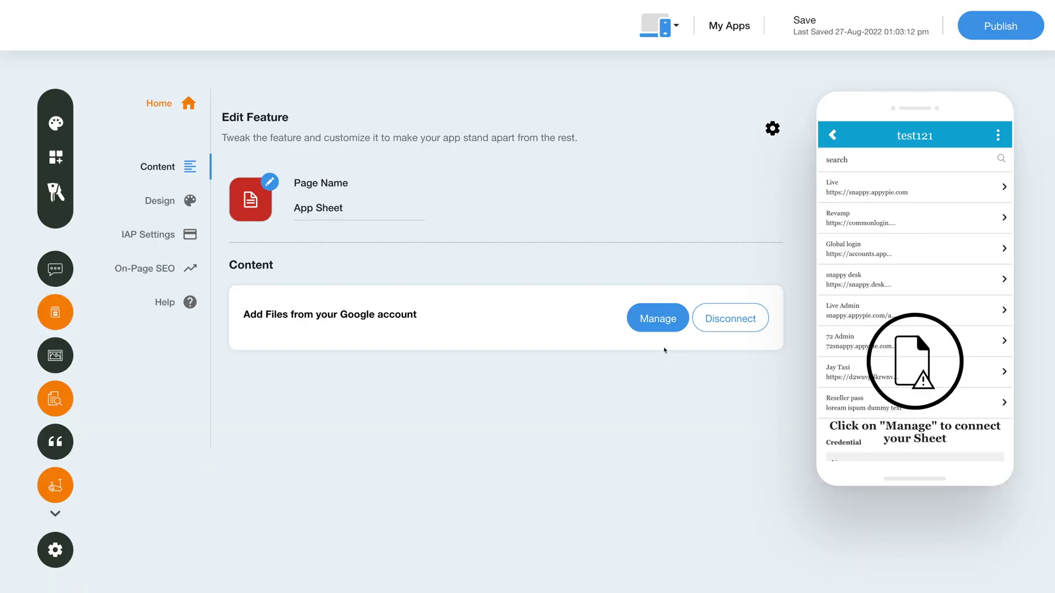
{"action": "left_click", "coordinate": [661, 322]}
Select the Products1 spreadsheet from the Google file list
{"action": "scroll", "coordinate": [239, 345], "scroll_direction": "down", "scroll_amount": 1}
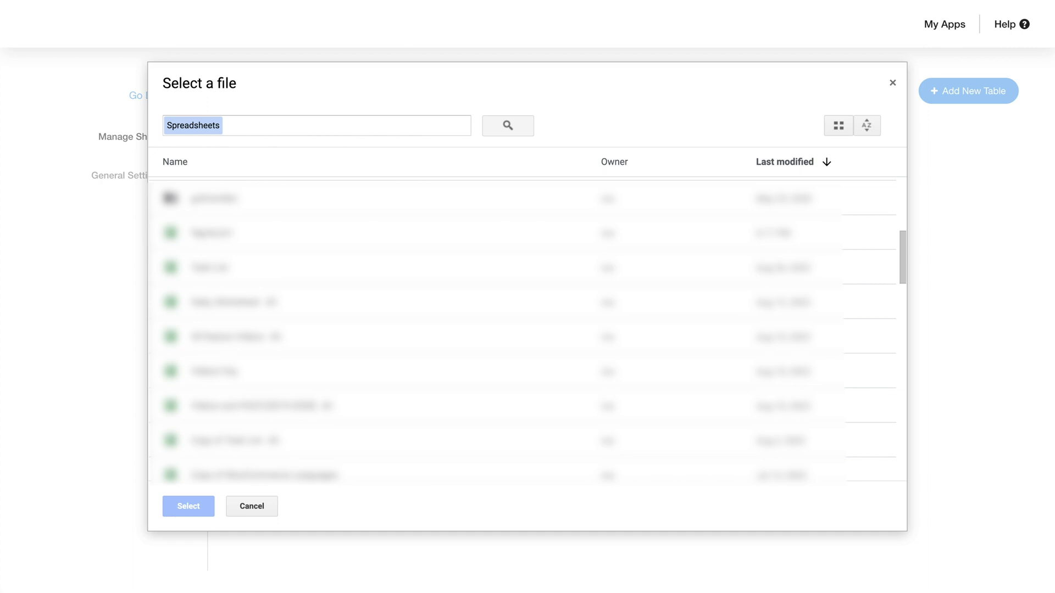
{"action": "left_click", "coordinate": [211, 232]}
{"action": "double_click", "coordinate": [280, 246]}
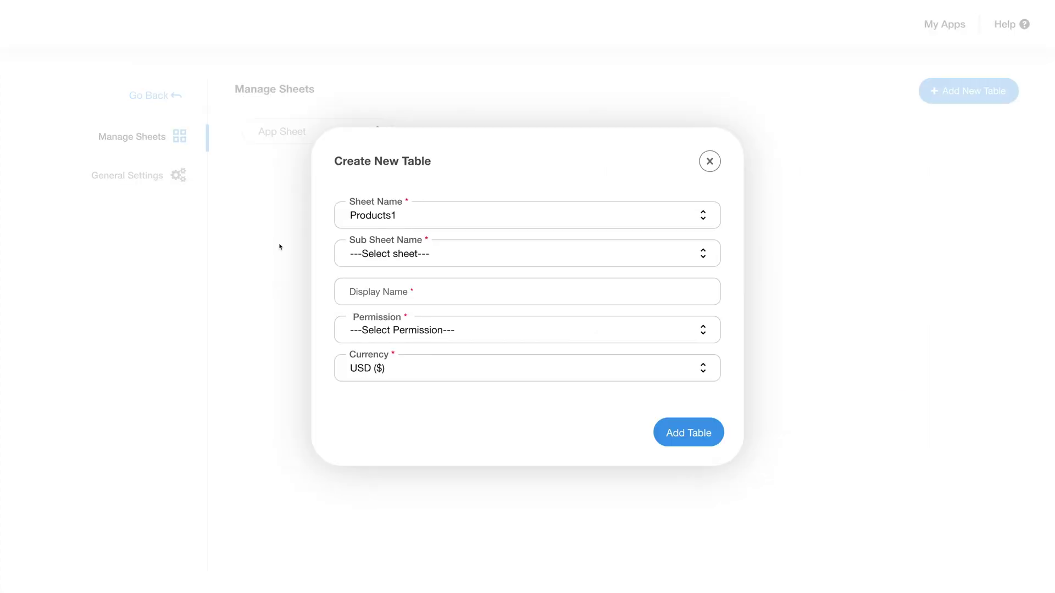
Create the Products table from sub sheet Products with Allow All Permissions and USD ($)
{"action": "left_click", "coordinate": [425, 214]}
{"action": "left_click", "coordinate": [424, 255]}
{"action": "left_click", "coordinate": [423, 255]}
{"action": "left_click", "coordinate": [397, 283]}
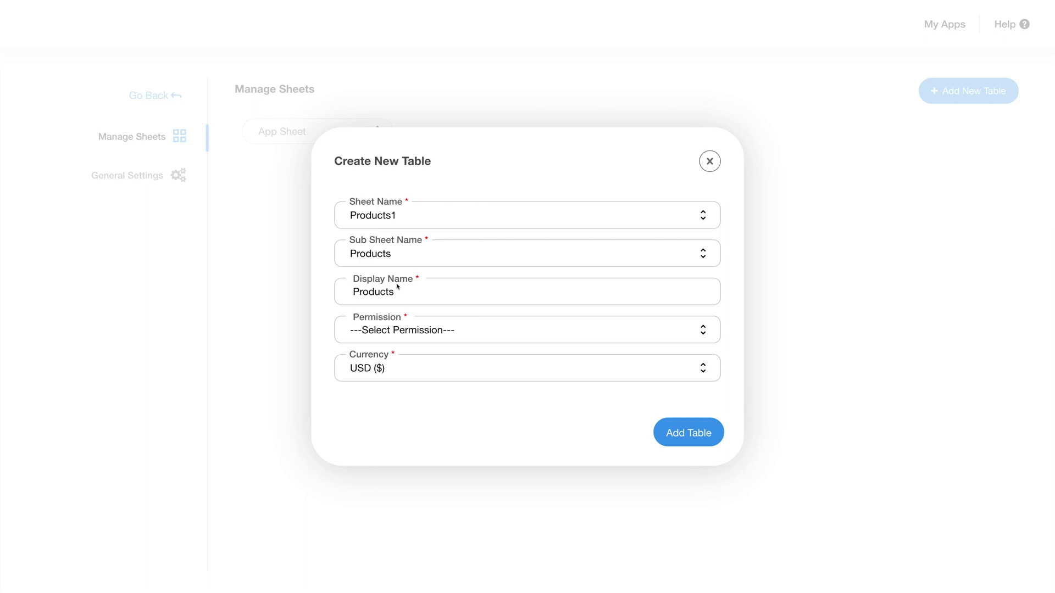
{"action": "left_click", "coordinate": [429, 336]}
{"action": "left_click", "coordinate": [395, 346]}
{"action": "left_click", "coordinate": [384, 368]}
{"action": "left_click", "coordinate": [387, 372]}
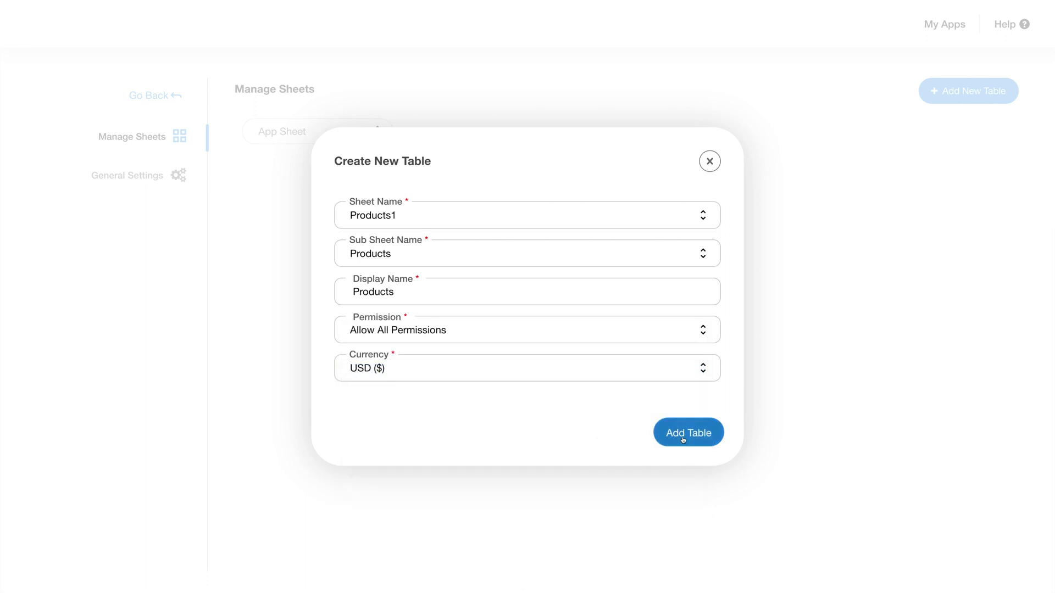
{"action": "left_click", "coordinate": [686, 433]}
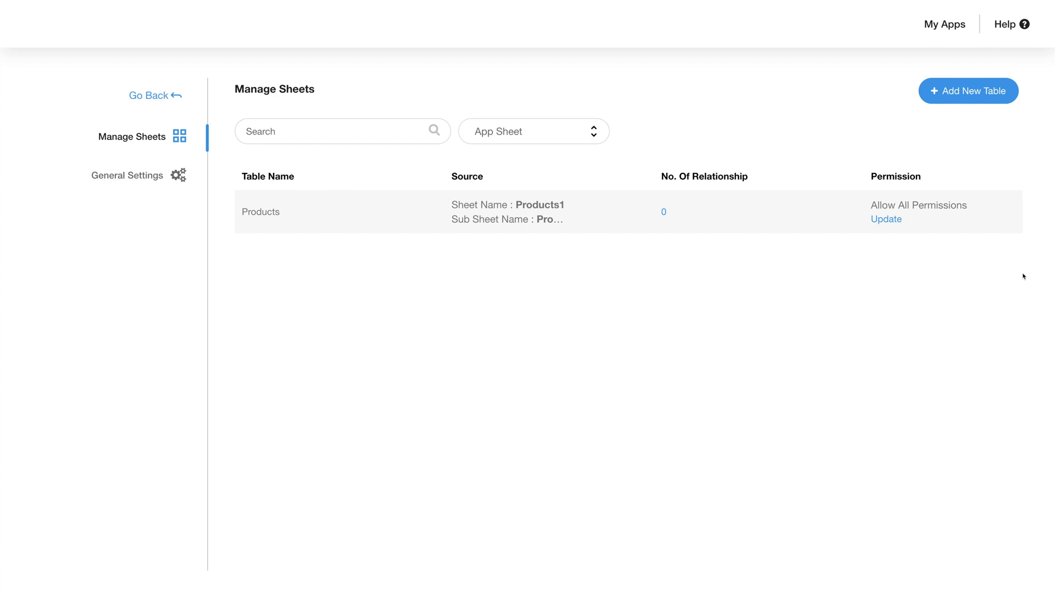
Create a Shipping (Outbound) table from Products1 with Allow All Permissions and USD ($)
{"action": "left_click", "coordinate": [945, 103]}
{"action": "left_click", "coordinate": [398, 218]}
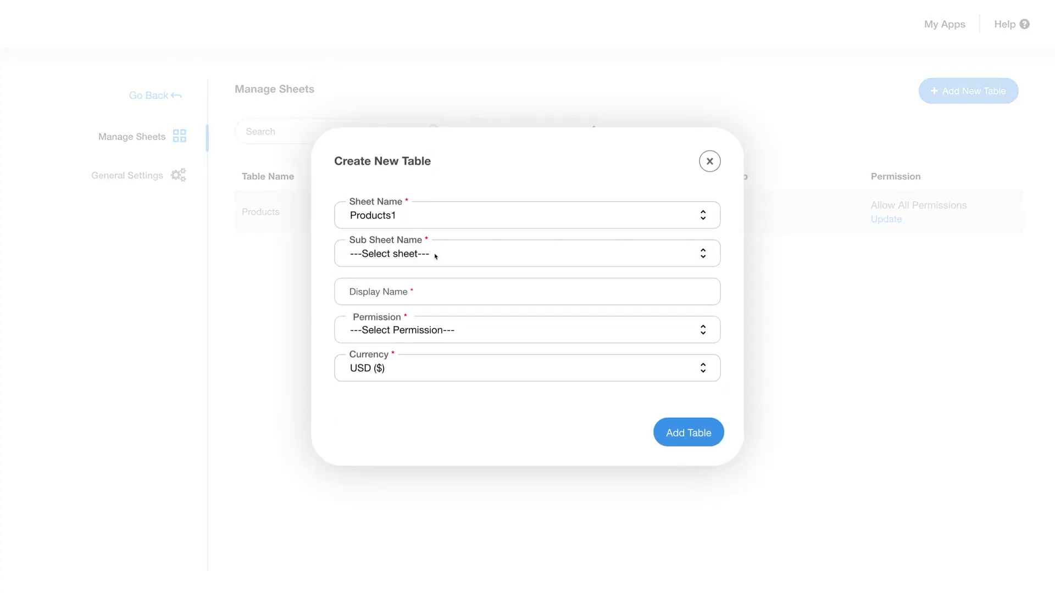
{"action": "left_click", "coordinate": [445, 254]}
{"action": "left_click", "coordinate": [355, 306]}
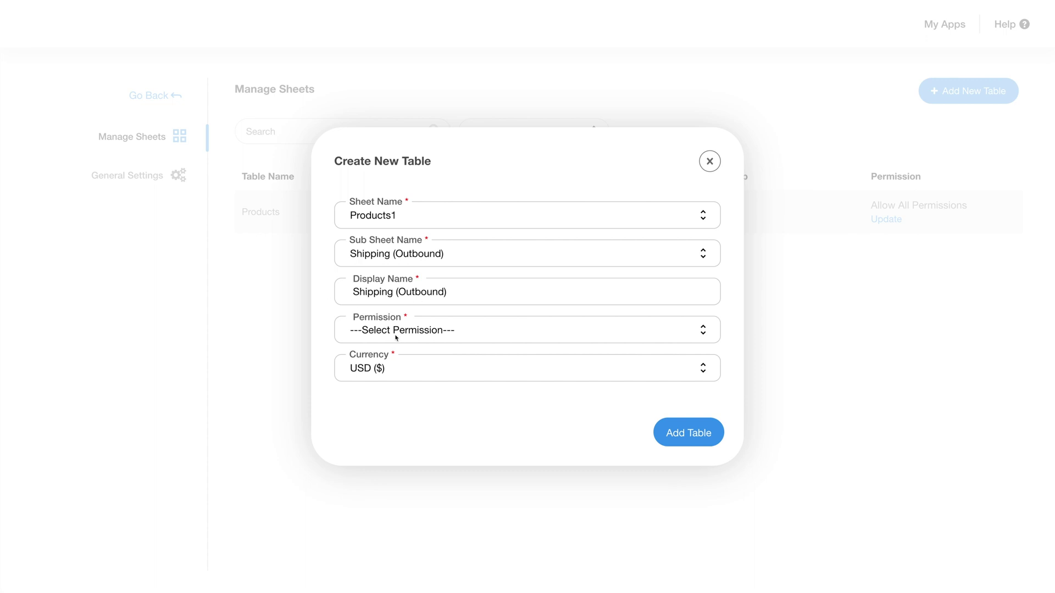
{"action": "left_click", "coordinate": [397, 367]}
{"action": "key", "text": "Escape"}
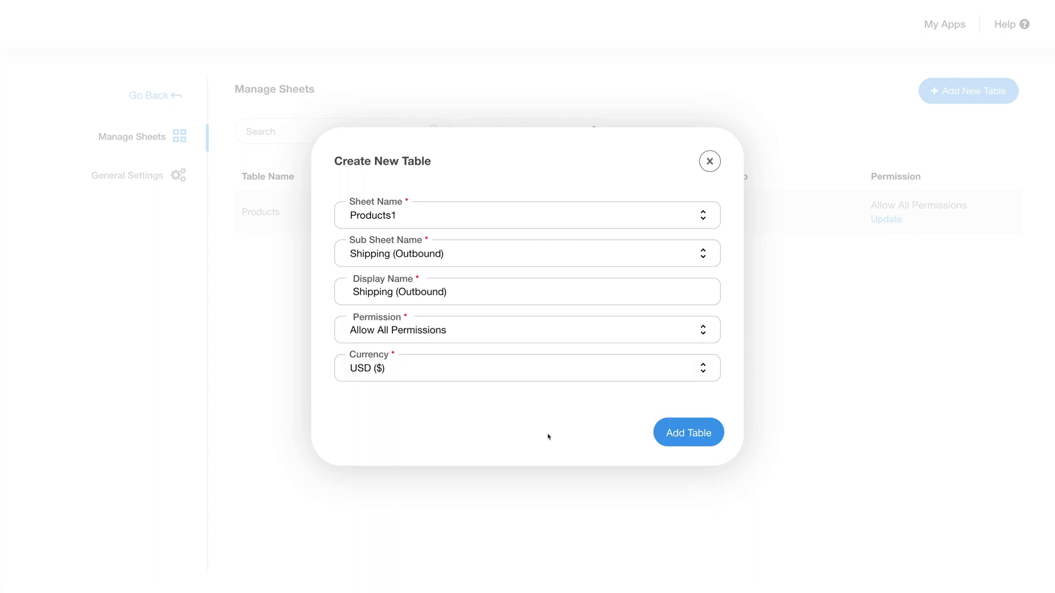
{"action": "left_click", "coordinate": [687, 434]}
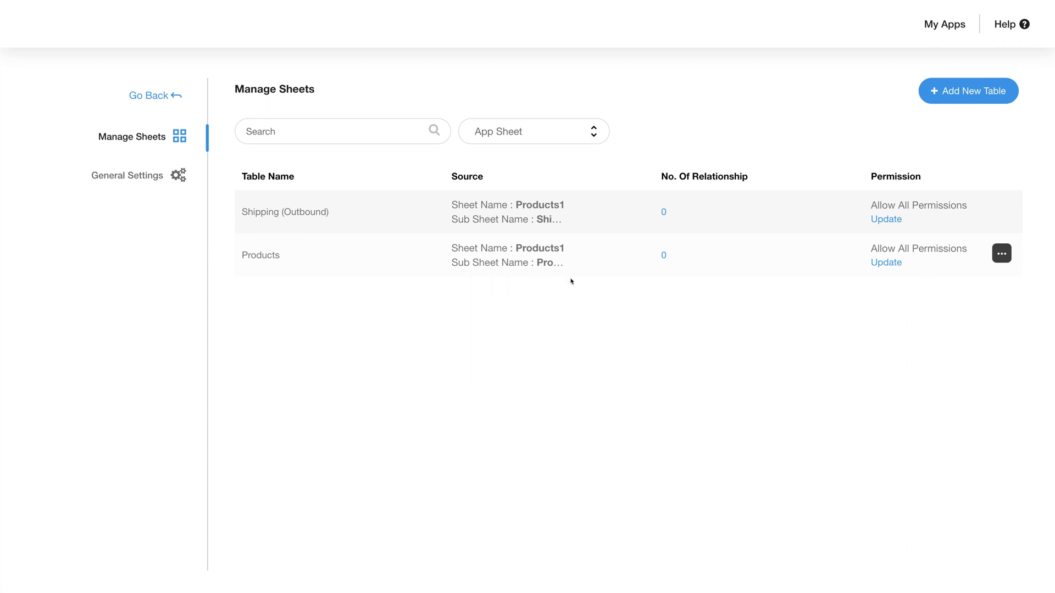
Review Products' relationships and re-save its permission as Allow All Permissions
{"action": "left_click", "coordinate": [663, 255]}
{"action": "left_click", "coordinate": [709, 183]}
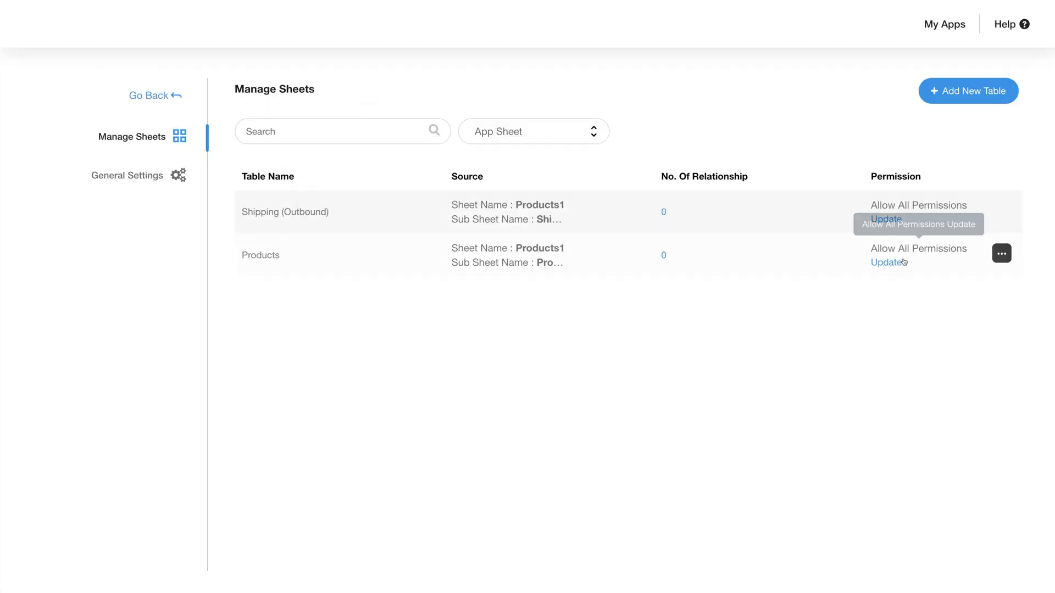
{"action": "left_click", "coordinate": [886, 263]}
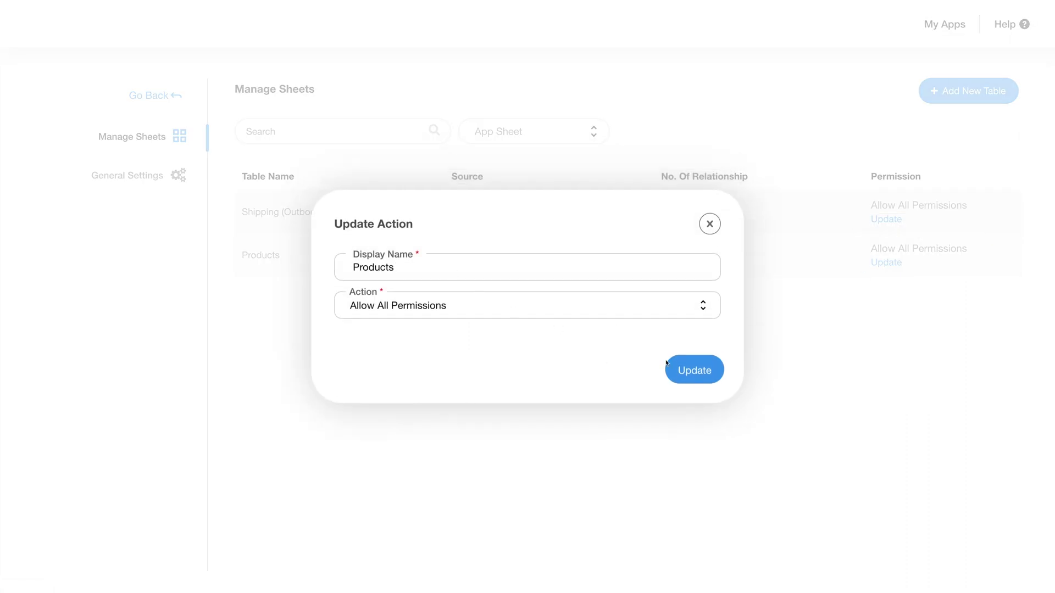
{"action": "left_click", "coordinate": [701, 367]}
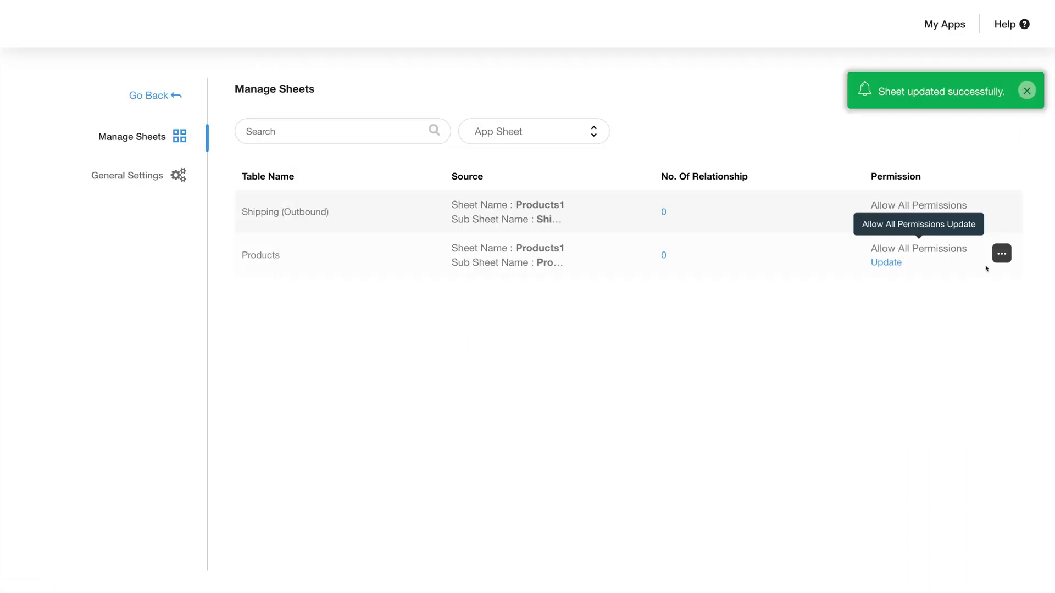
Set Products as the default table and confirm
{"action": "left_click", "coordinate": [1000, 256]}
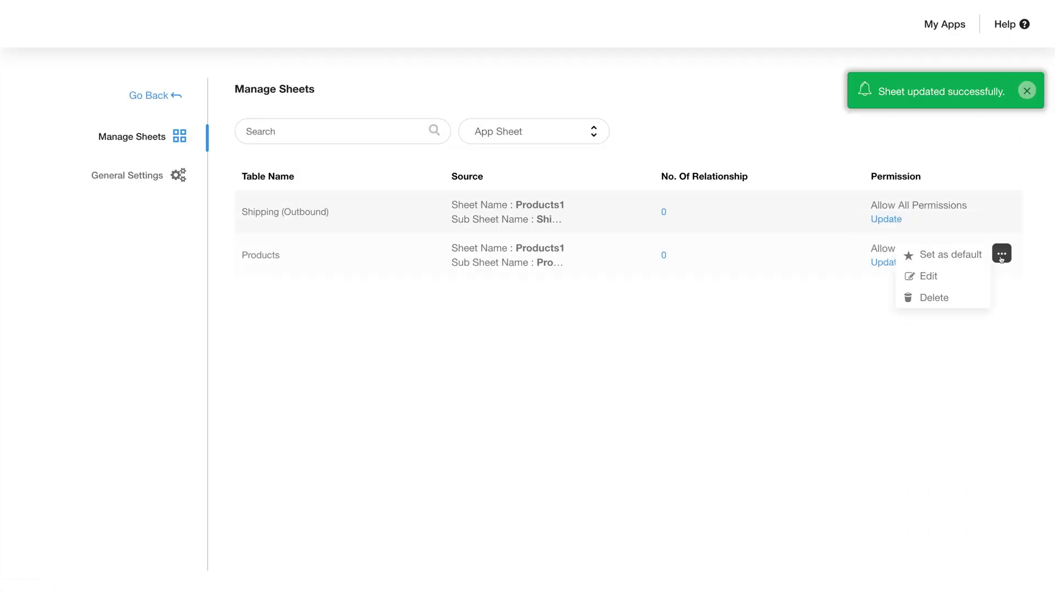
{"action": "left_click", "coordinate": [947, 258]}
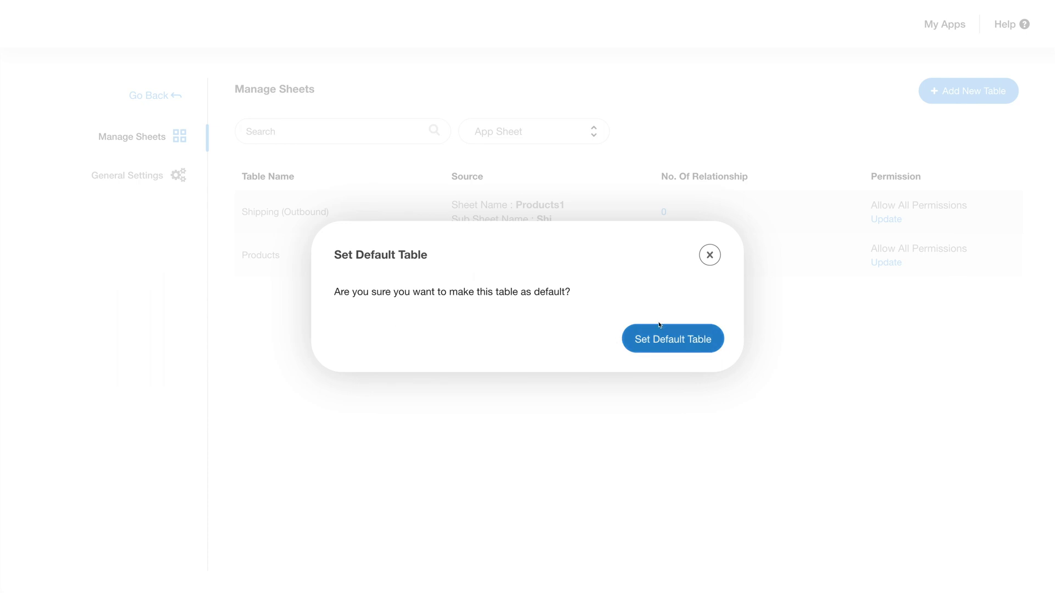
{"action": "left_click", "coordinate": [688, 344]}
{"action": "left_click", "coordinate": [1001, 253]}
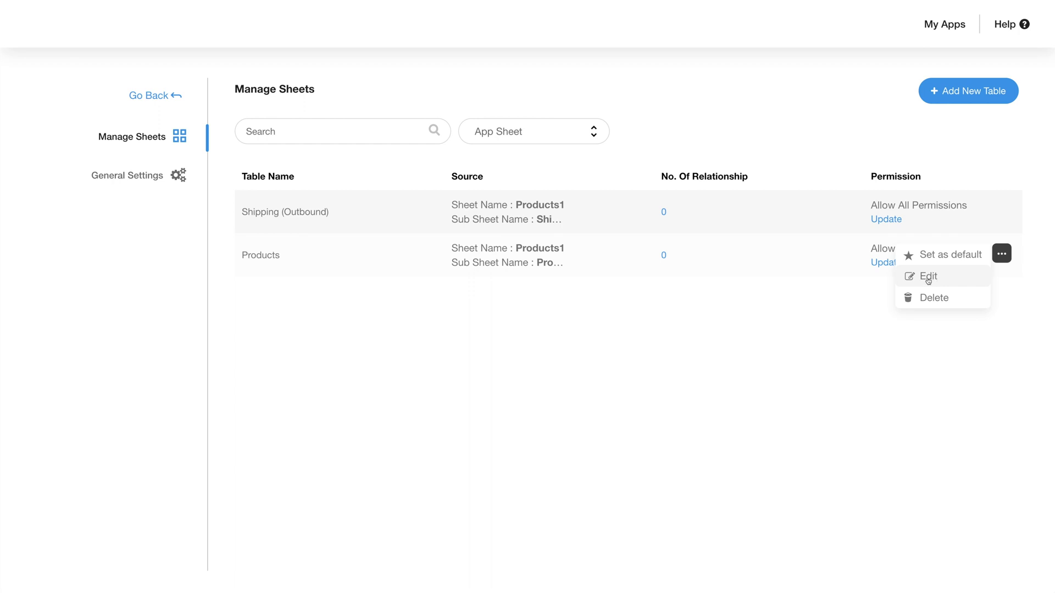
{"action": "left_click", "coordinate": [876, 299]}
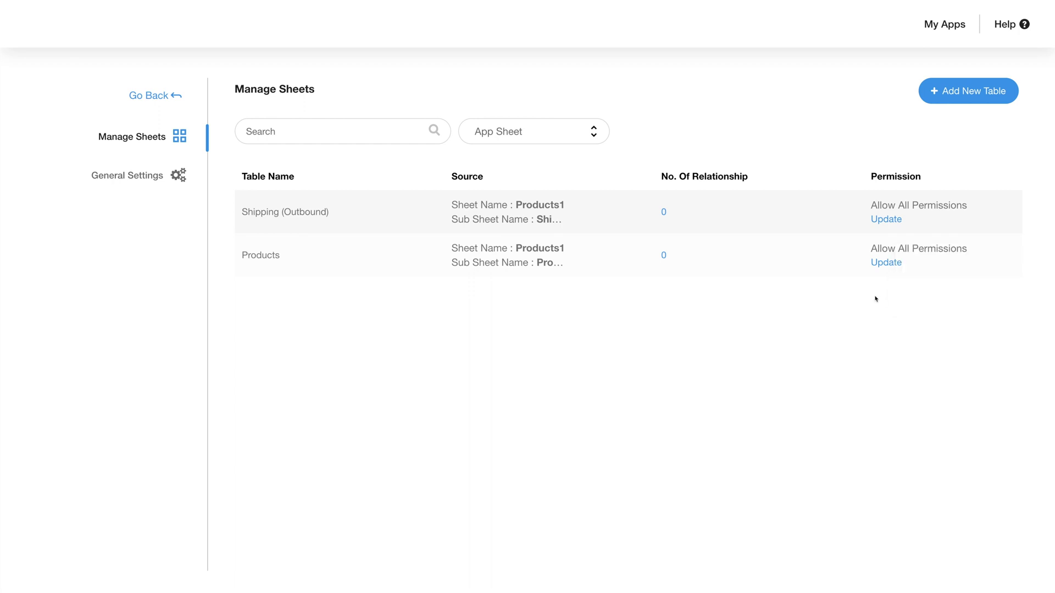
Edit the Products table's columns and start adding a formula to Total Amount
{"action": "left_click", "coordinate": [1000, 254]}
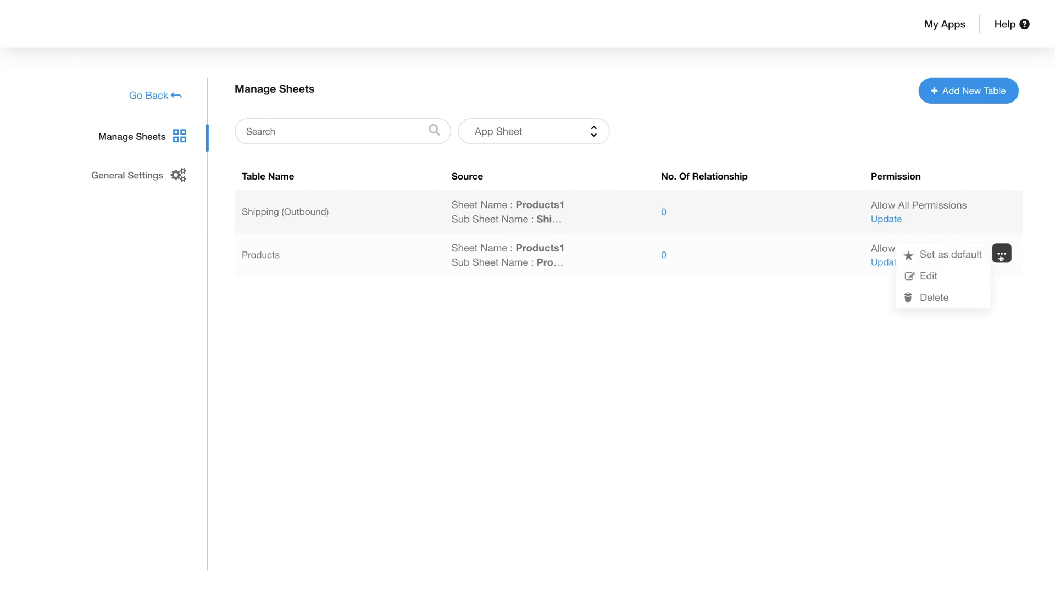
{"action": "left_click", "coordinate": [925, 276]}
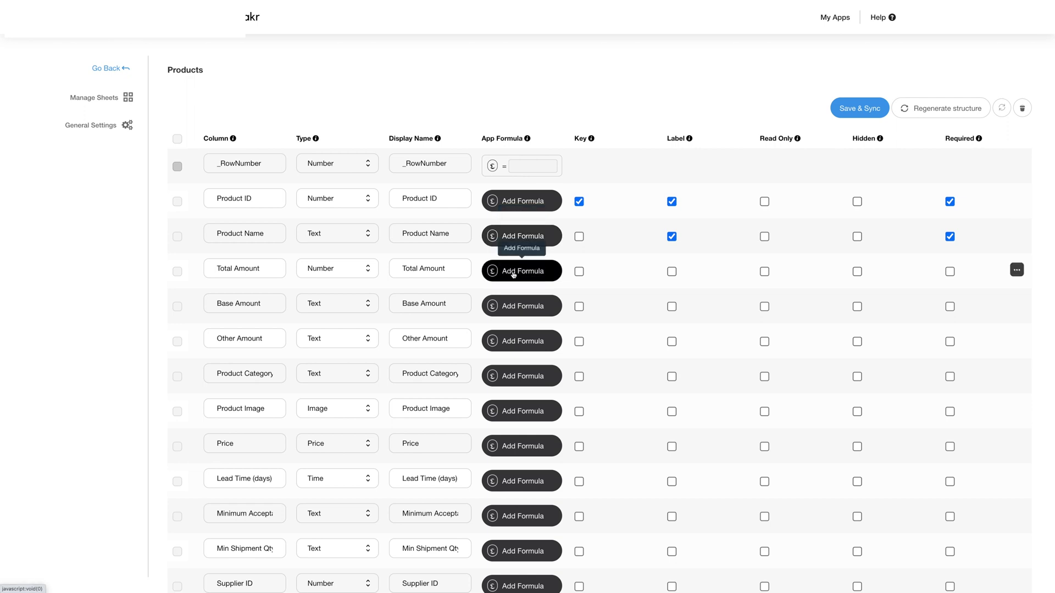
{"action": "left_click", "coordinate": [514, 273]}
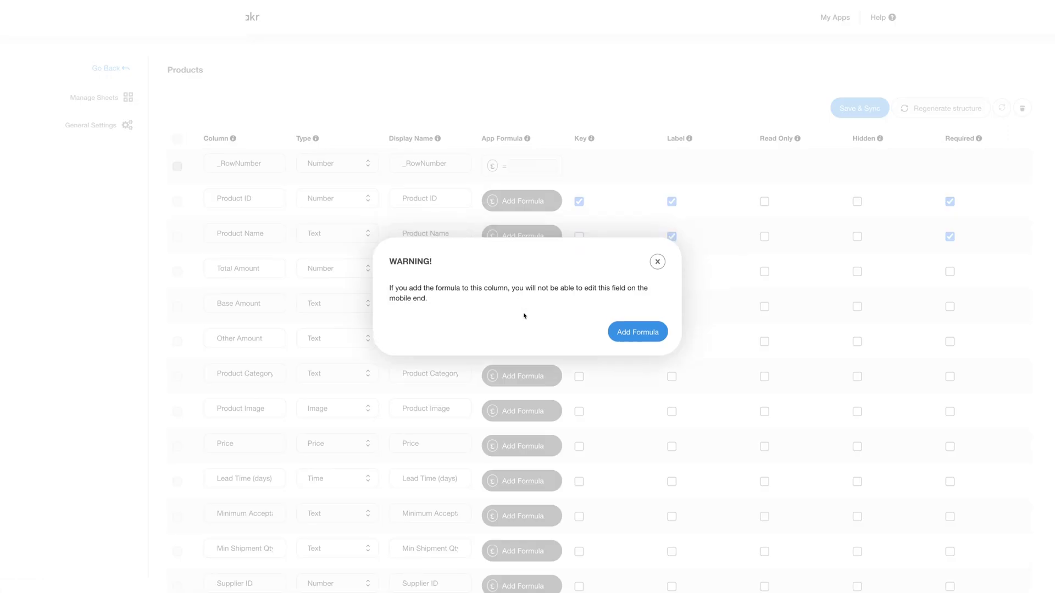
Insert the Math MOD example, edit it to MOD([Price],[Supplier ID]) and save & sync
{"action": "left_click", "coordinate": [635, 334]}
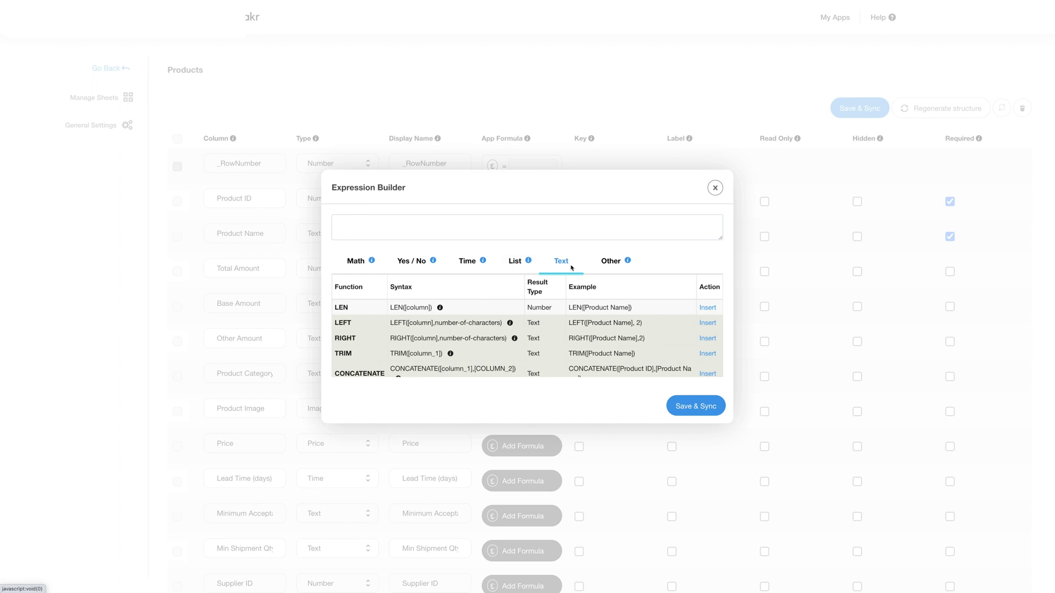
{"action": "left_click", "coordinate": [354, 268]}
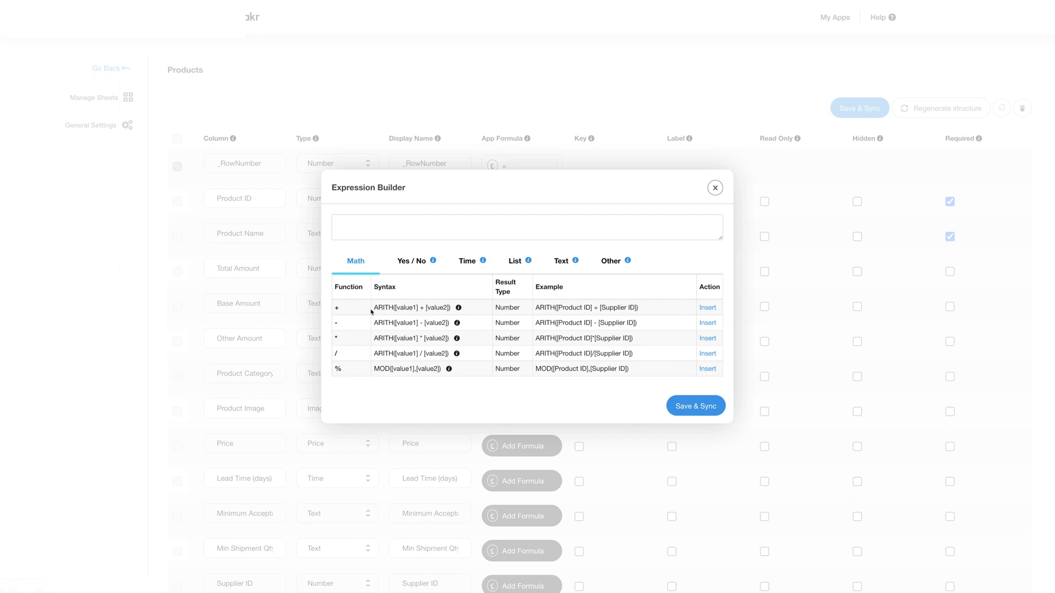
{"action": "mouse_move", "coordinate": [373, 266]}
{"action": "scroll", "coordinate": [561, 357], "scroll_direction": "down", "scroll_amount": 1}
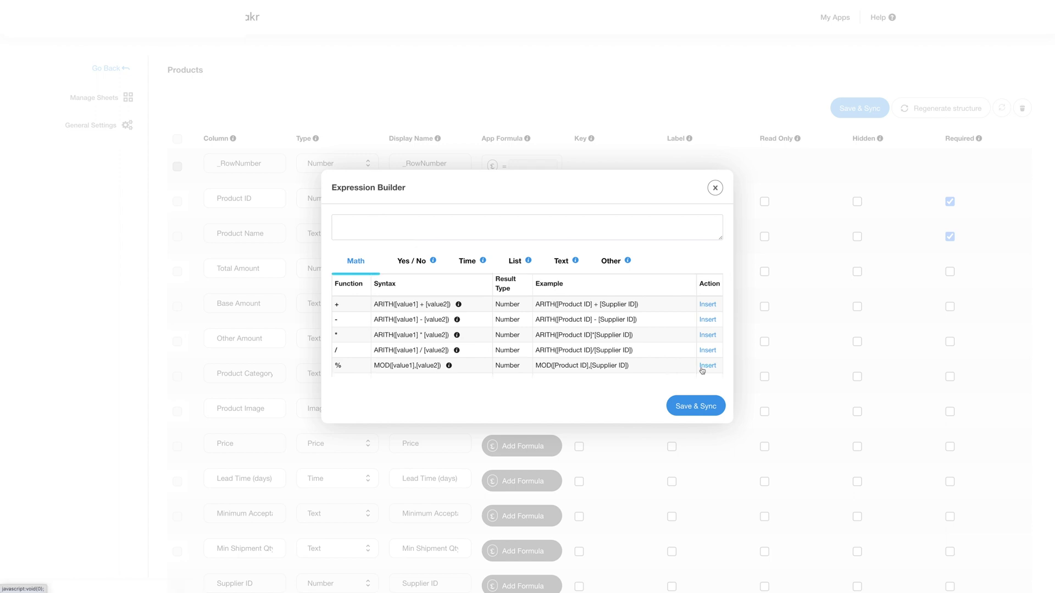
{"action": "left_click", "coordinate": [703, 366]}
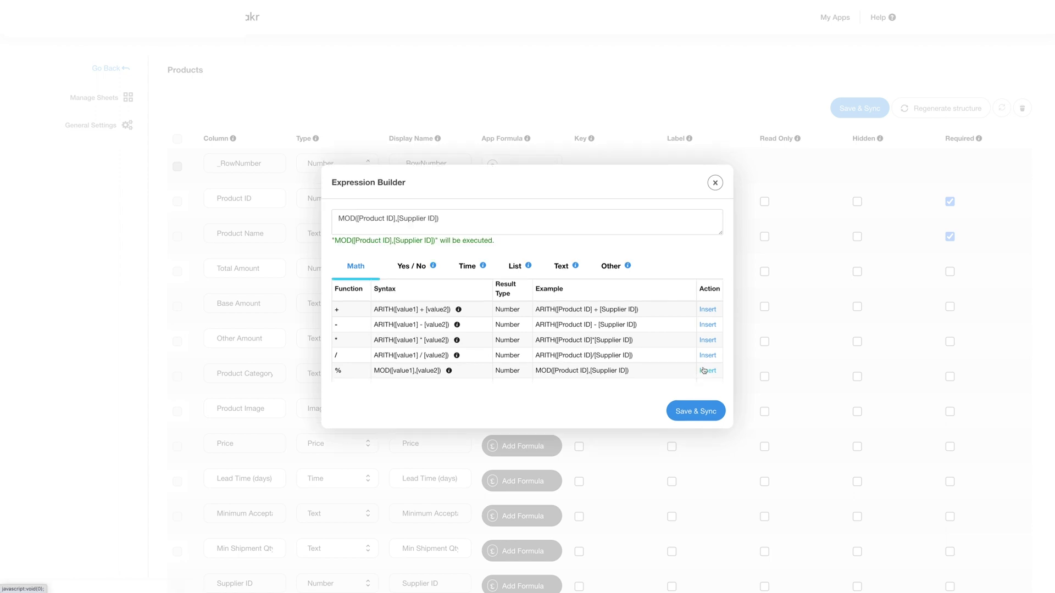
{"action": "left_click", "coordinate": [386, 231]}
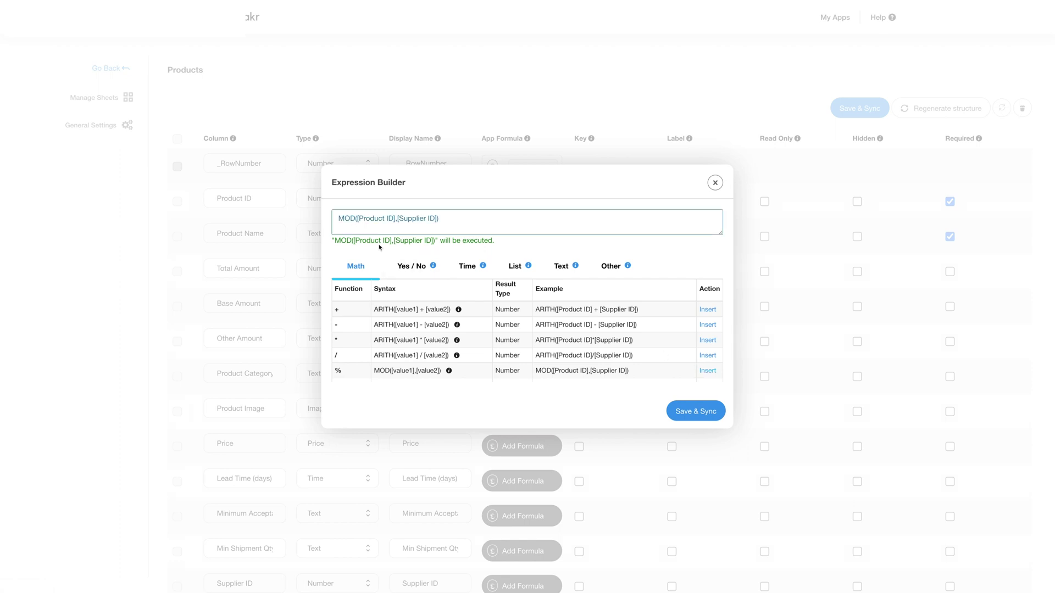
{"action": "key", "text": "BackSpace"}
{"action": "key", "text": "BackSpace"}
{"action": "key", "text": "BackSpace"}
{"action": "key", "text": "BackSpace"}
{"action": "key", "text": "BackSpace"}
{"action": "key", "text": "BackSpace"}
{"action": "key", "text": "BackSpace"}
{"action": "key", "text": "BackSpace"}
{"action": "key", "text": "BackSpace"}
{"action": "key", "text": "BackSpace"}
{"action": "type", "text": "Price"}
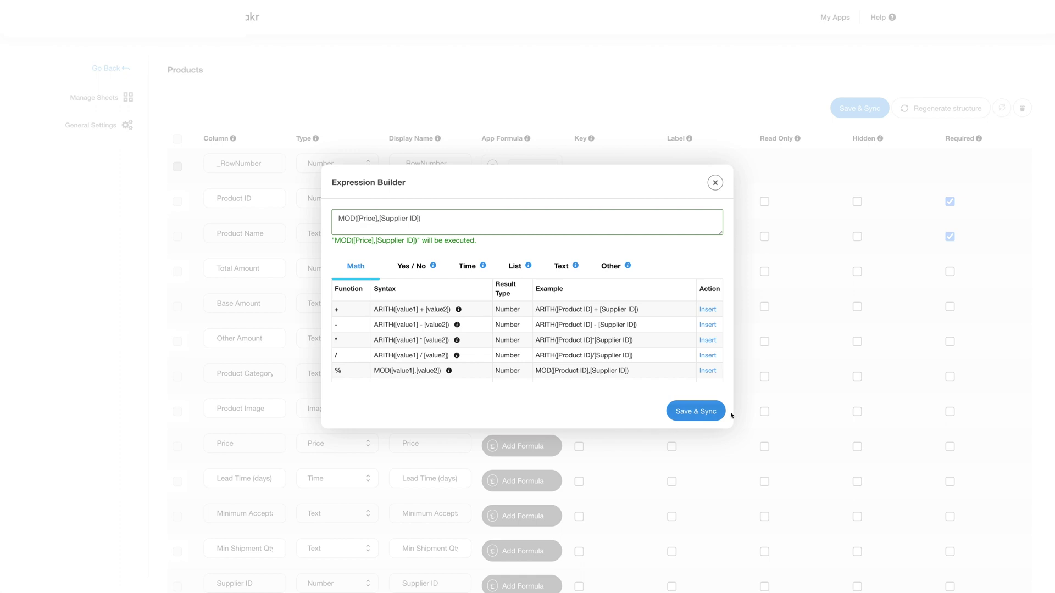
{"action": "left_click", "coordinate": [684, 418]}
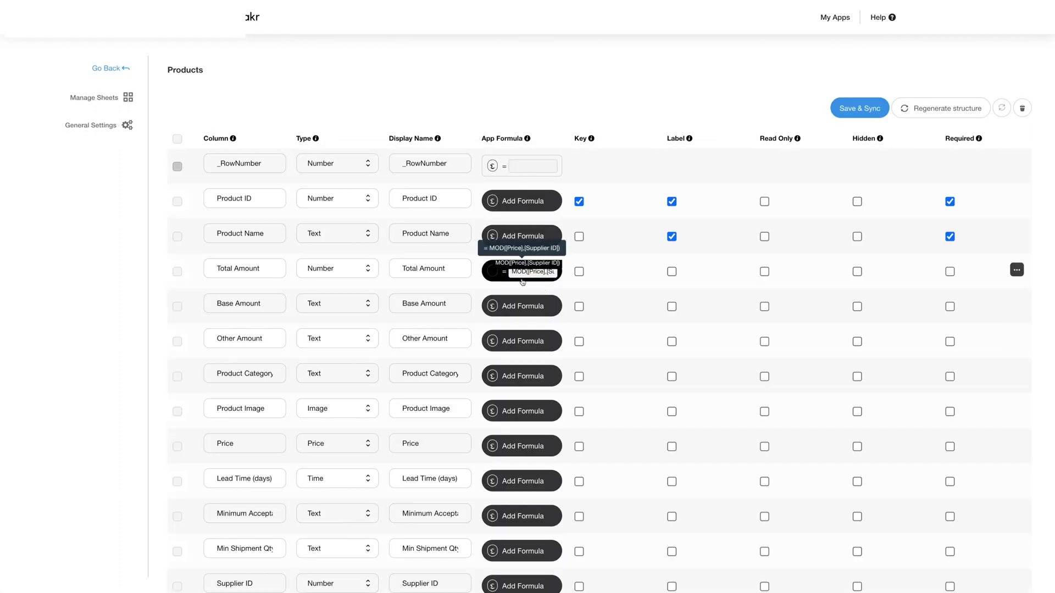
Make Total Amount the key column, toggle its Required setting, and dismiss the two-label limit alert
{"action": "mouse_move", "coordinate": [592, 140]}
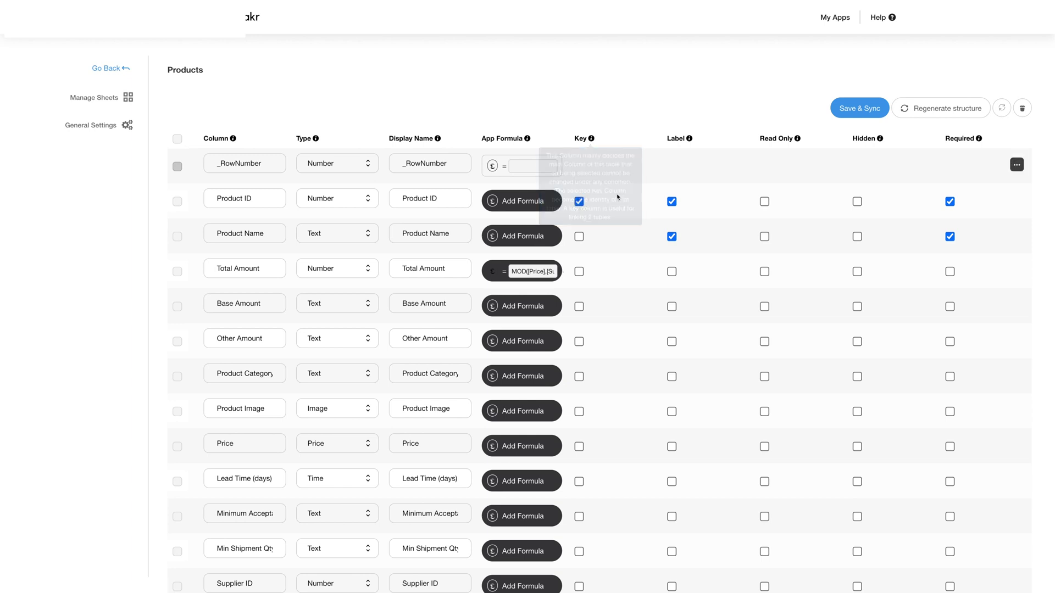
{"action": "left_click", "coordinate": [578, 271]}
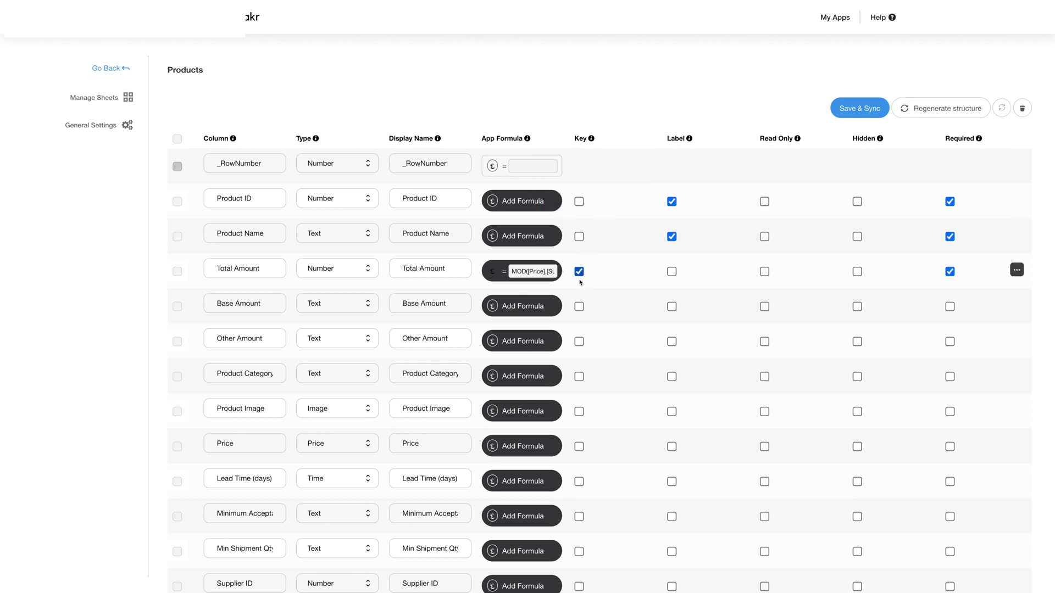
{"action": "left_click", "coordinate": [579, 307]}
{"action": "left_click", "coordinate": [579, 306]}
{"action": "mouse_move", "coordinate": [690, 144]}
{"action": "left_click", "coordinate": [671, 271]}
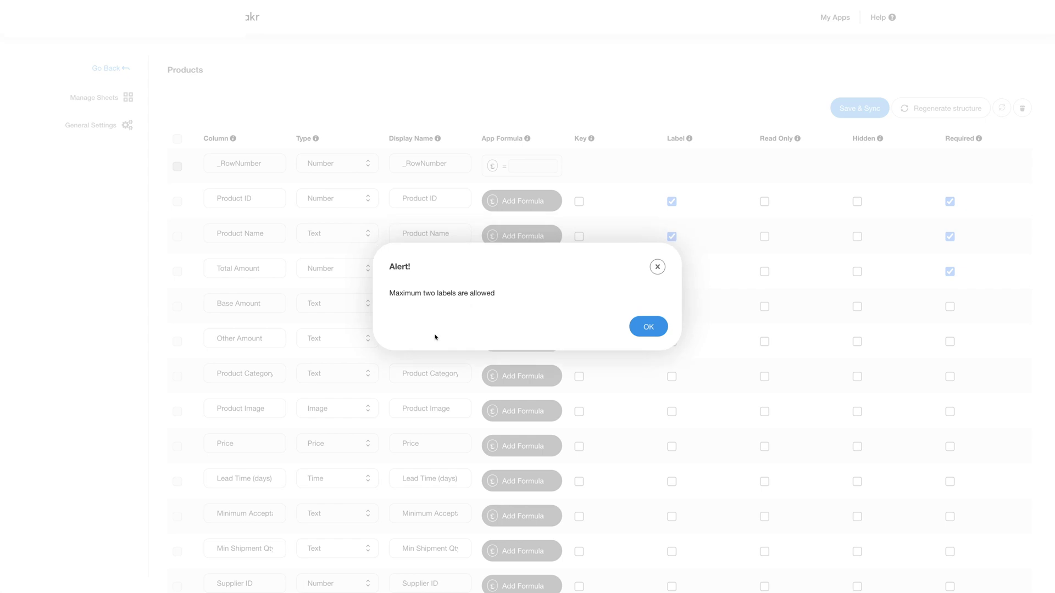
{"action": "left_click", "coordinate": [647, 325]}
Mark Product ID, Product Name and Total Amount read-only, leaving Product ID unhidden
{"action": "mouse_move", "coordinate": [797, 140]}
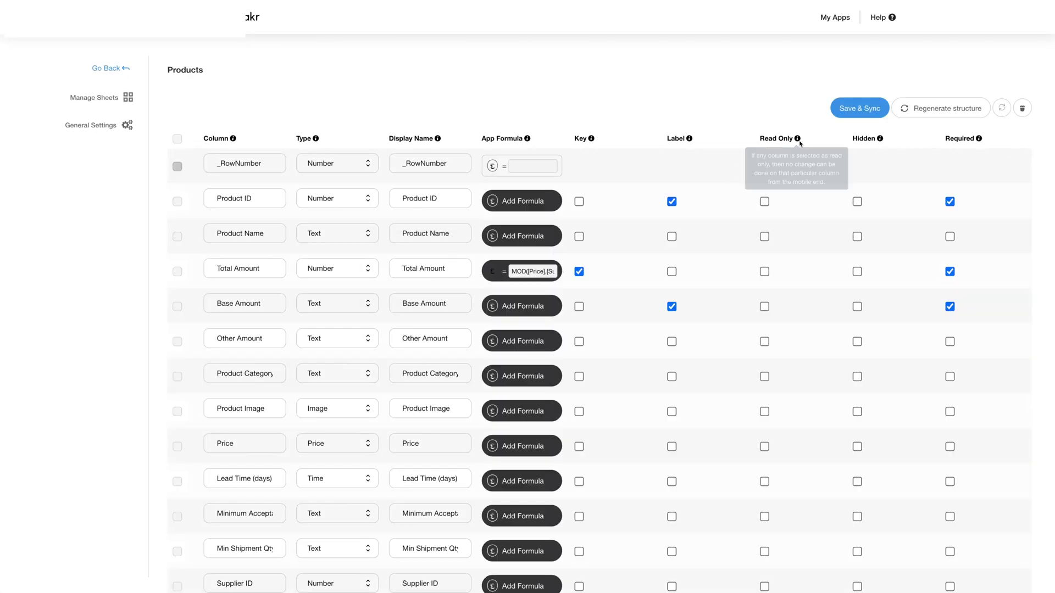
{"action": "left_click", "coordinate": [764, 201]}
{"action": "left_click", "coordinate": [764, 235]}
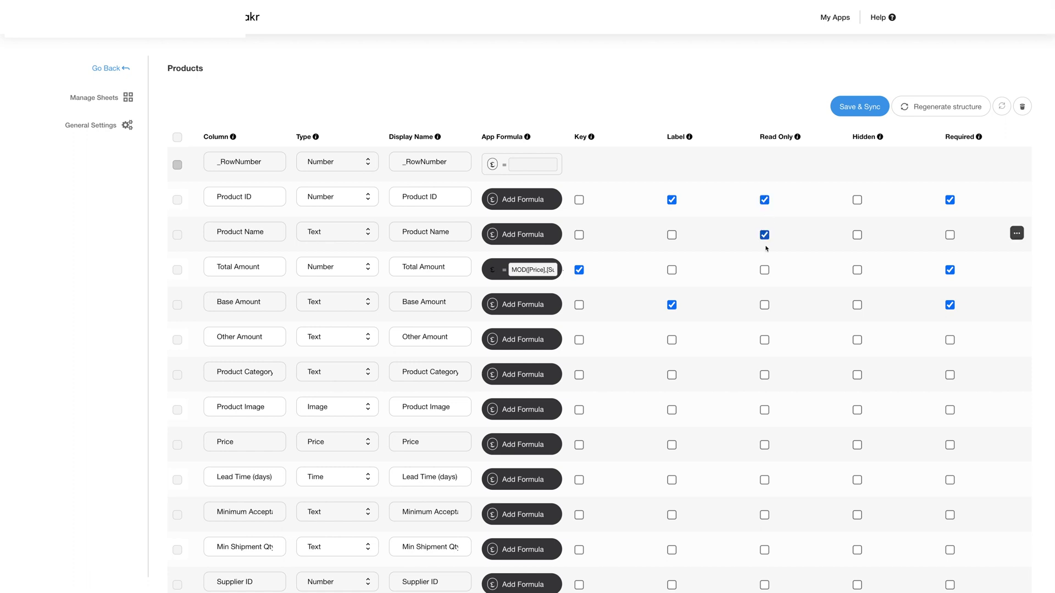
{"action": "left_click", "coordinate": [764, 270]}
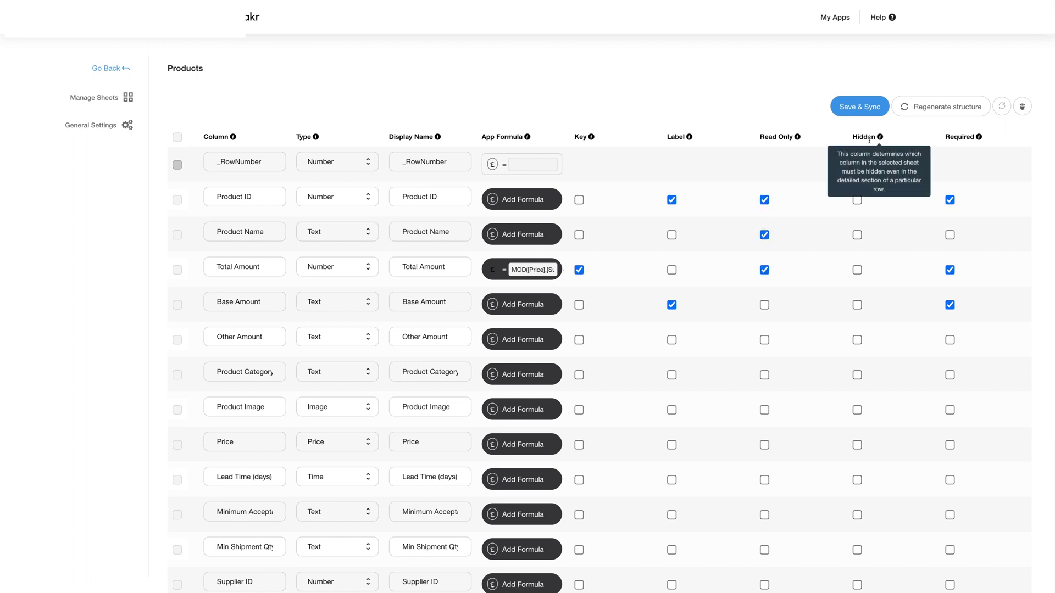
{"action": "mouse_move", "coordinate": [879, 140]}
{"action": "left_click", "coordinate": [857, 200]}
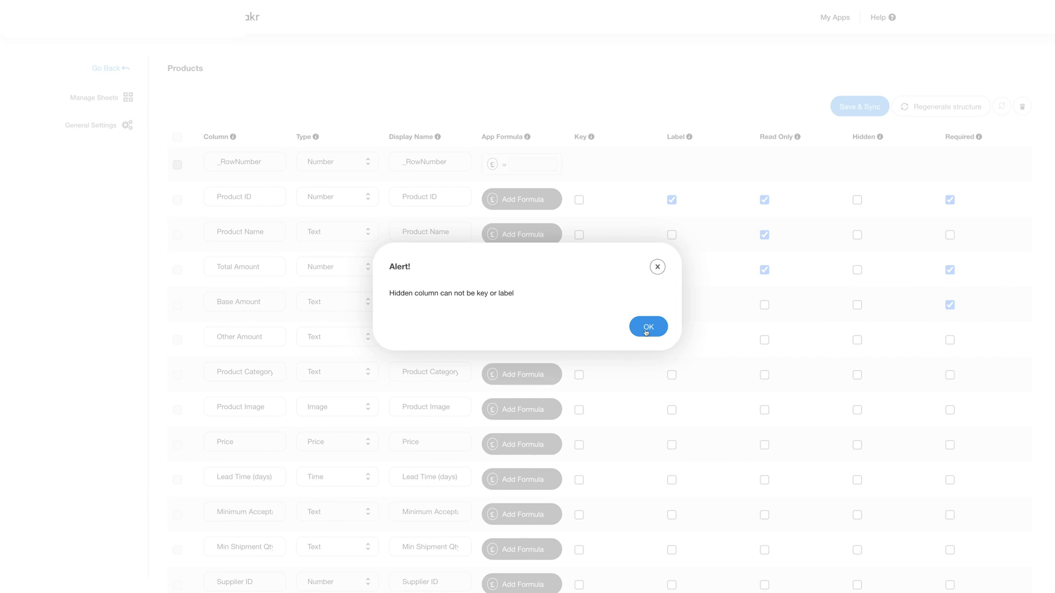
{"action": "left_click", "coordinate": [658, 267]}
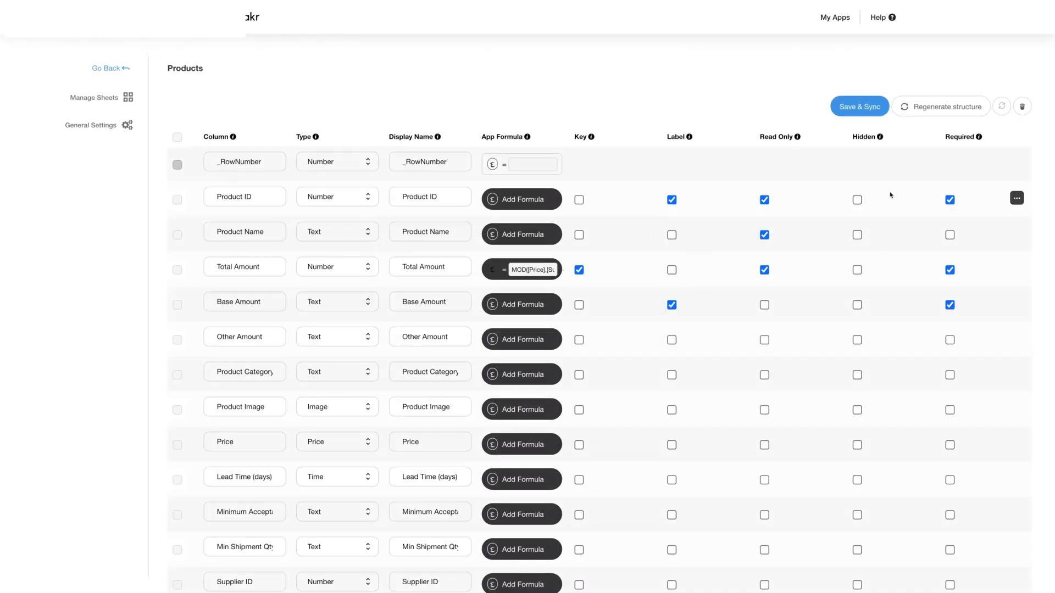
Mark Other Amount as required, leaving Product Name optional
{"action": "mouse_move", "coordinate": [978, 143]}
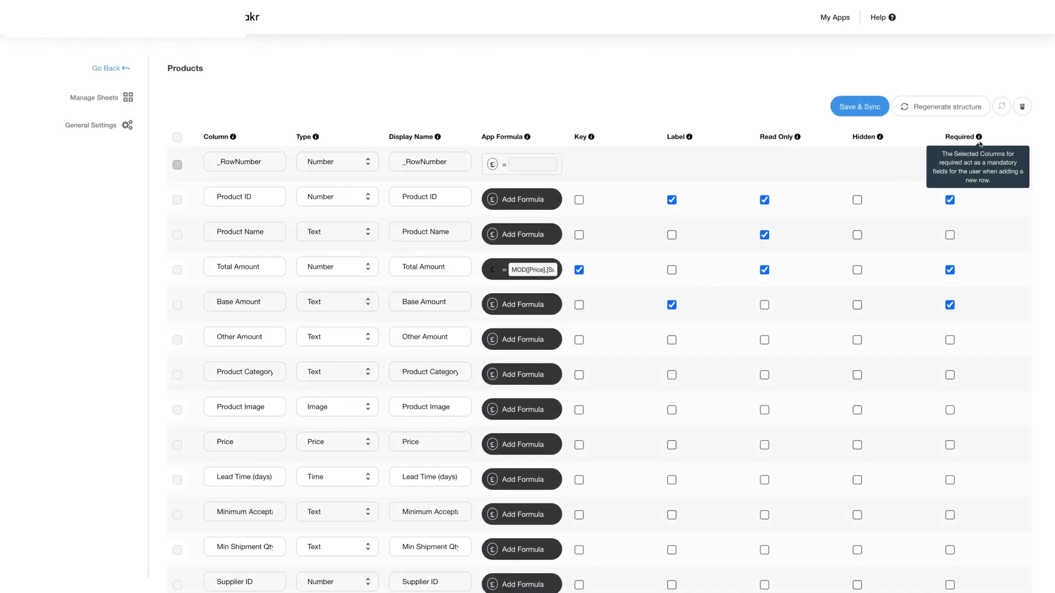
{"action": "left_click", "coordinate": [949, 234]}
{"action": "left_click", "coordinate": [949, 340]}
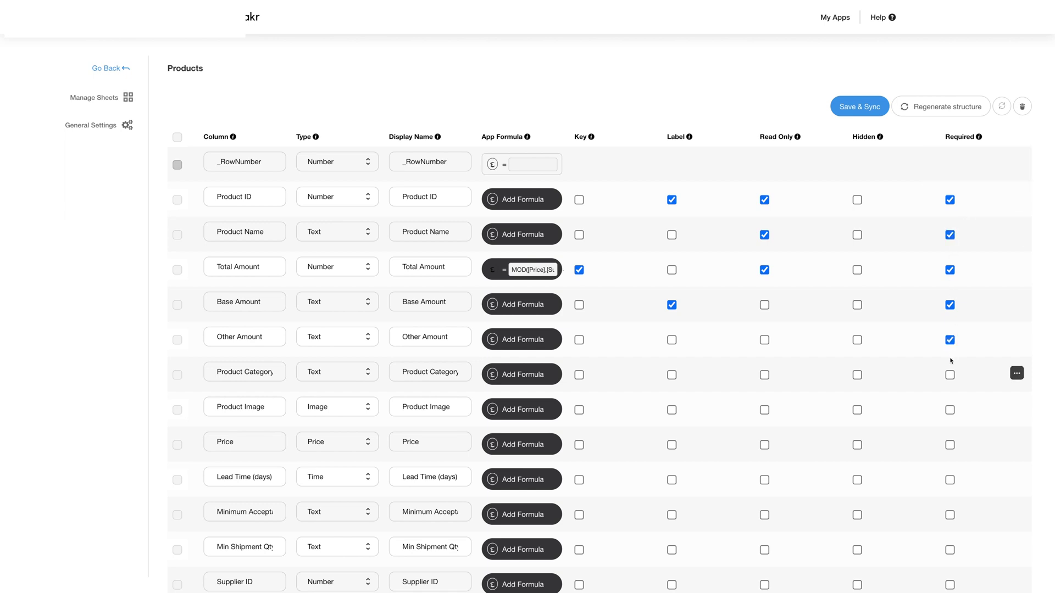
{"action": "left_click", "coordinate": [950, 236]}
Zoom out and regenerate the Products table structure, confirming Regenerate columns
{"action": "key", "text": "ctrl+minus"}
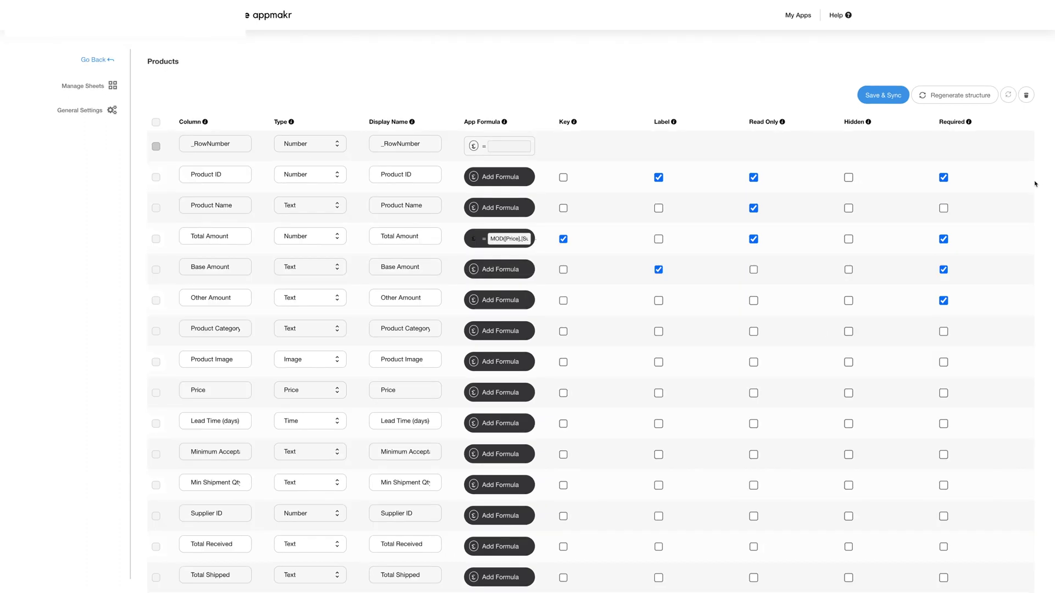
{"action": "mouse_move", "coordinate": [1022, 179]}
{"action": "left_click", "coordinate": [958, 97]}
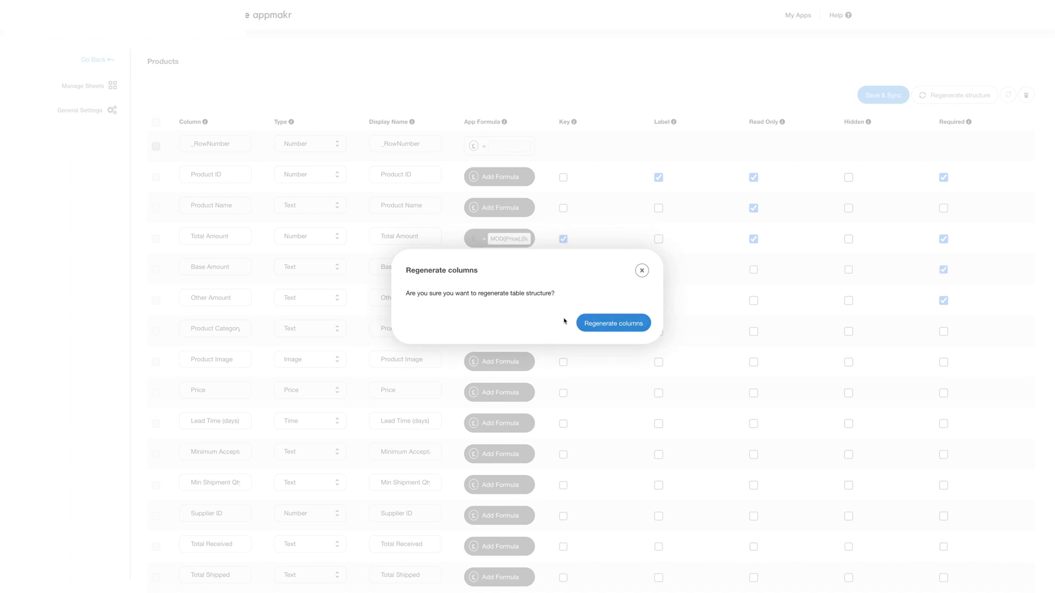
{"action": "left_click", "coordinate": [616, 327]}
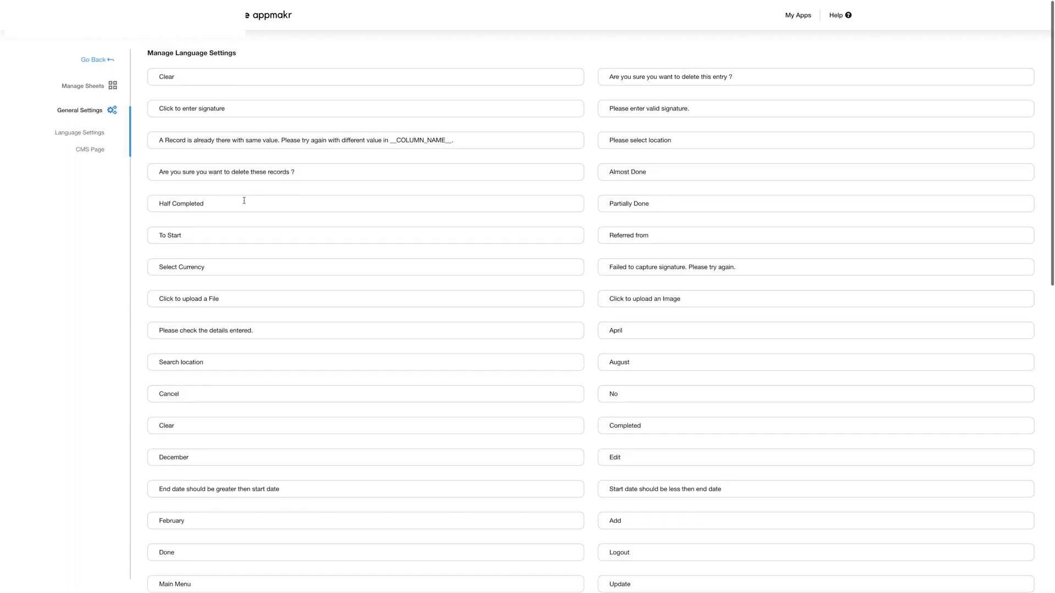
Browse the app's interface text strings under General Settings' Language Settings
{"action": "left_click", "coordinate": [80, 135]}
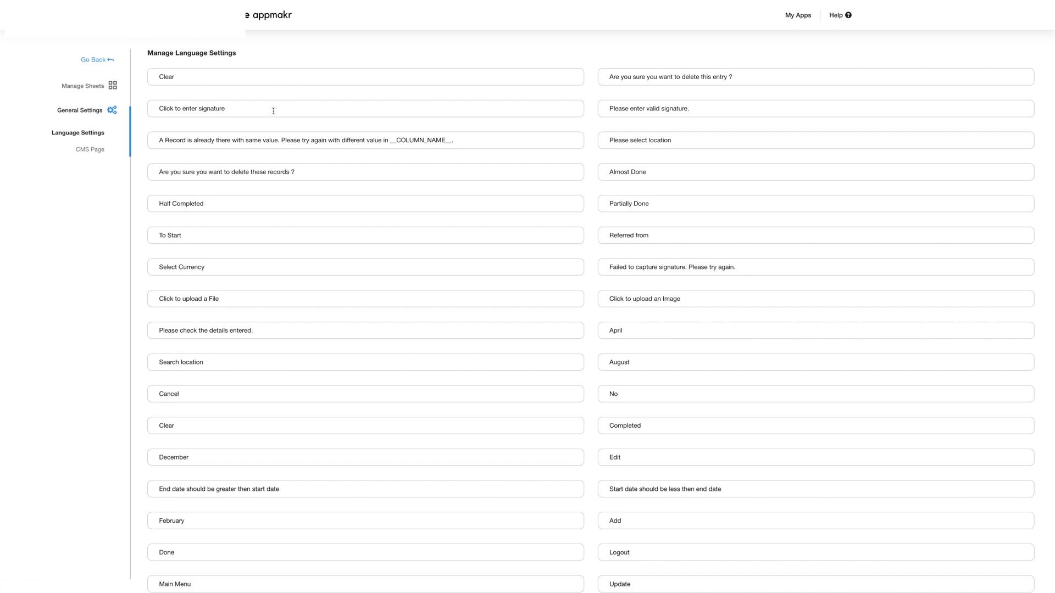
{"action": "scroll", "coordinate": [487, 401], "scroll_direction": "down", "scroll_amount": 15}
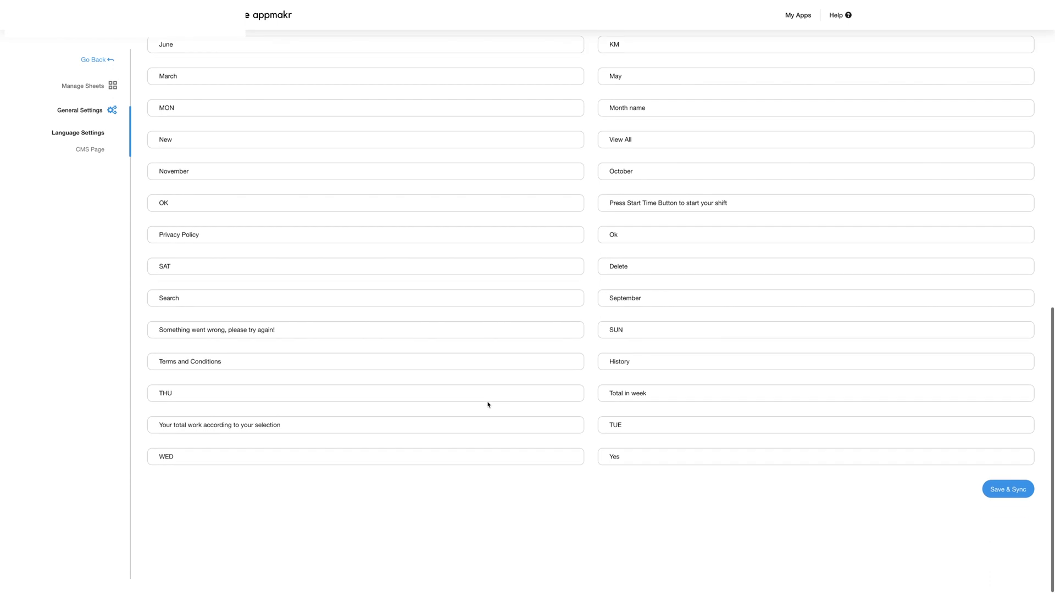
{"action": "scroll", "coordinate": [844, 547], "scroll_direction": "up", "scroll_amount": 15}
{"action": "left_click", "coordinate": [80, 137]}
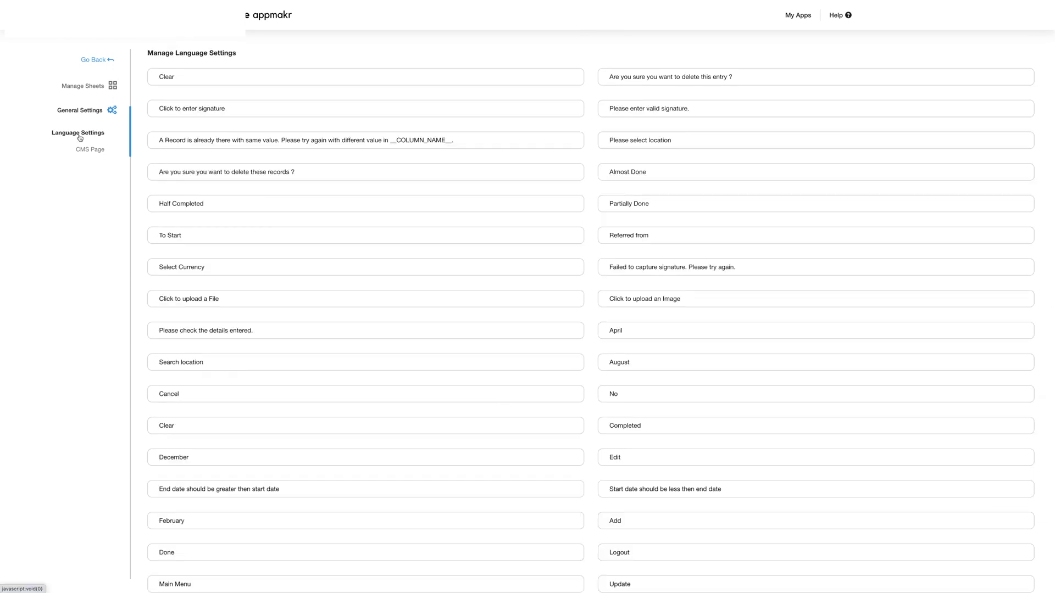
{"action": "scroll", "coordinate": [588, 490], "scroll_direction": "down", "scroll_amount": 15}
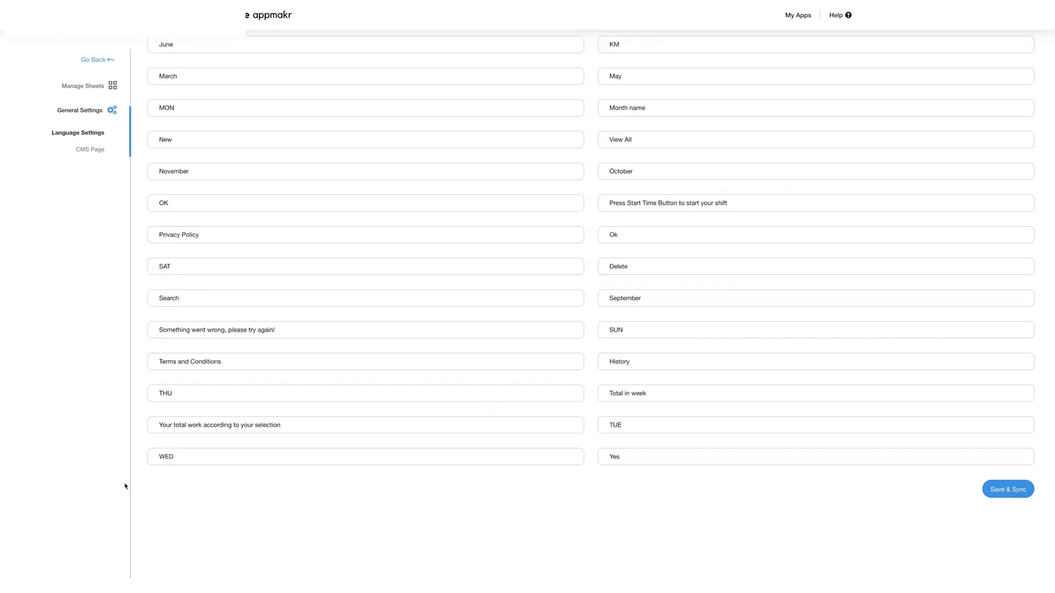
Save and sync the CMS Page settings for Terms and Conditions and Privacy Policy
{"action": "left_click", "coordinate": [88, 151]}
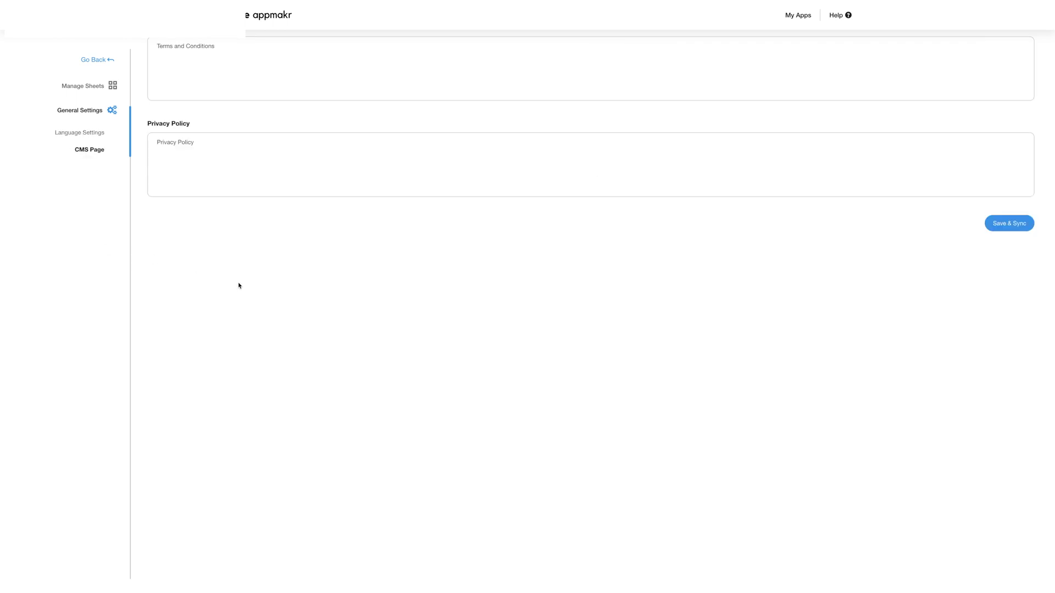
{"action": "left_click", "coordinate": [245, 66]}
{"action": "left_click", "coordinate": [198, 149]}
{"action": "left_click", "coordinate": [231, 268]}
{"action": "left_click", "coordinate": [1009, 223]}
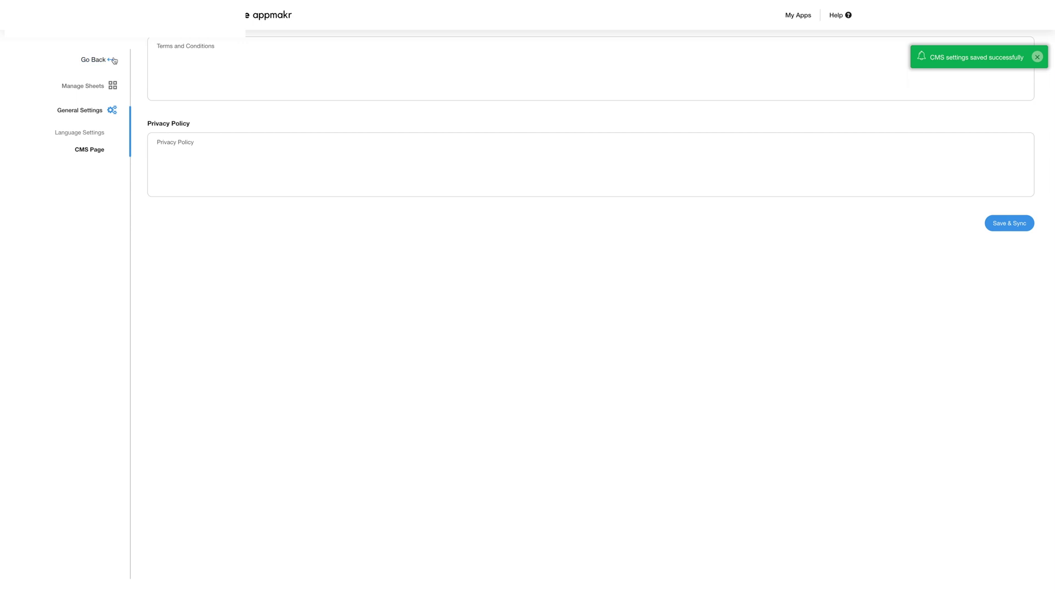
Back in the App Sheet feature, switch on Hide Border in its Design settings
{"action": "left_click", "coordinate": [92, 60]}
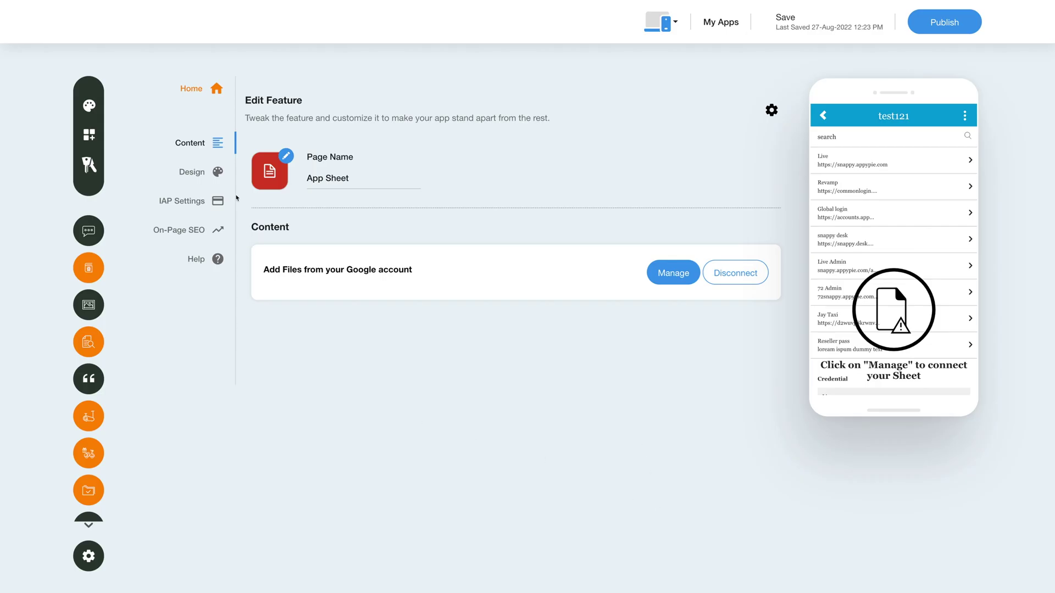
{"action": "left_click", "coordinate": [192, 171]}
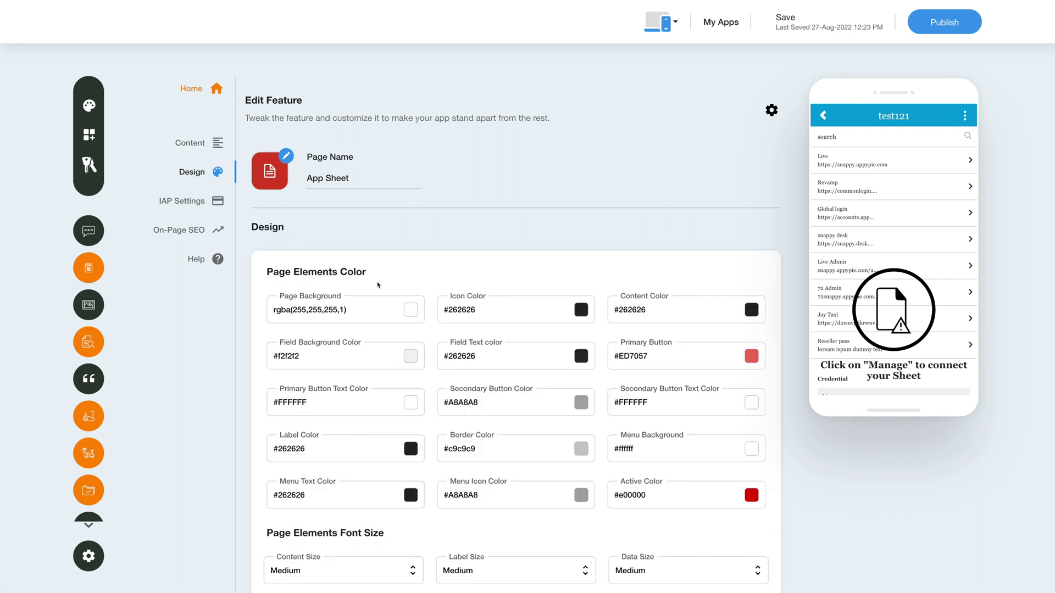
{"action": "scroll", "coordinate": [378, 284], "scroll_direction": "down", "scroll_amount": 2}
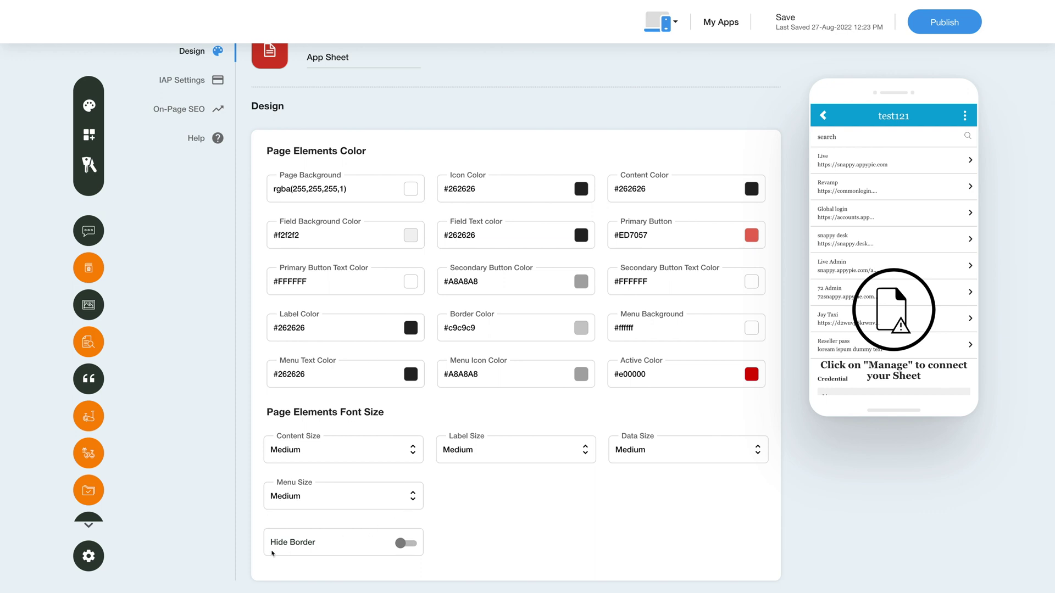
{"action": "left_click", "coordinate": [404, 544]}
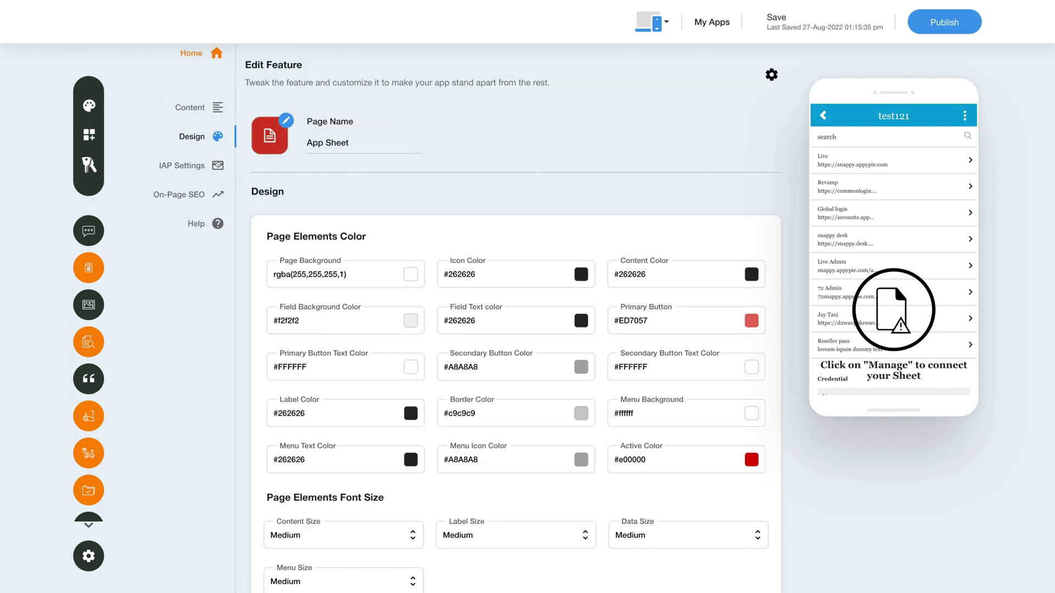
Open the App Sheet's IAP Settings and look through the credential fields, leaving Enable IAP off
{"action": "left_click", "coordinate": [189, 170]}
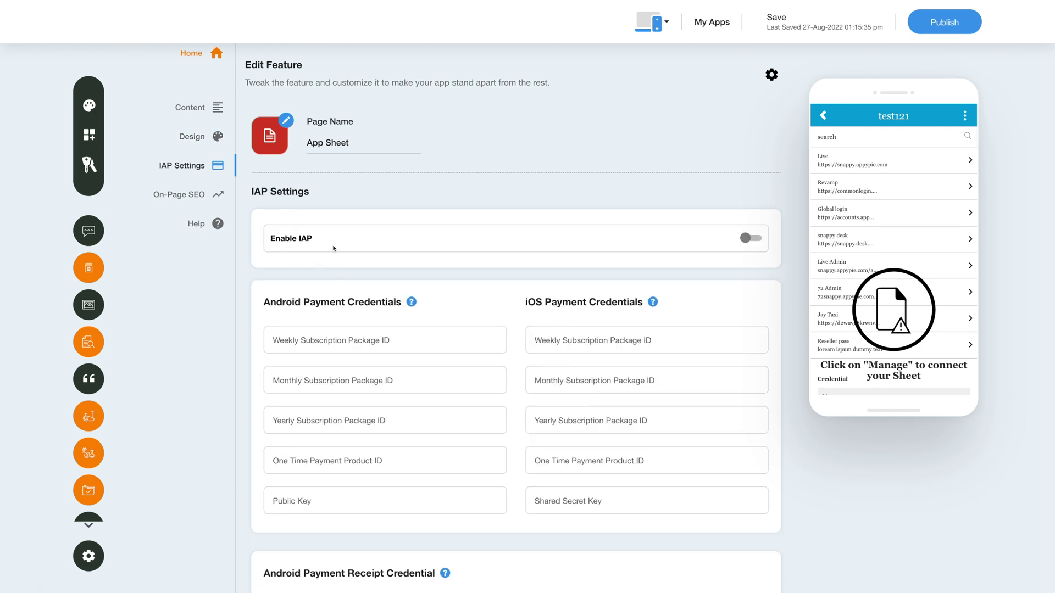
{"action": "left_click", "coordinate": [748, 239]}
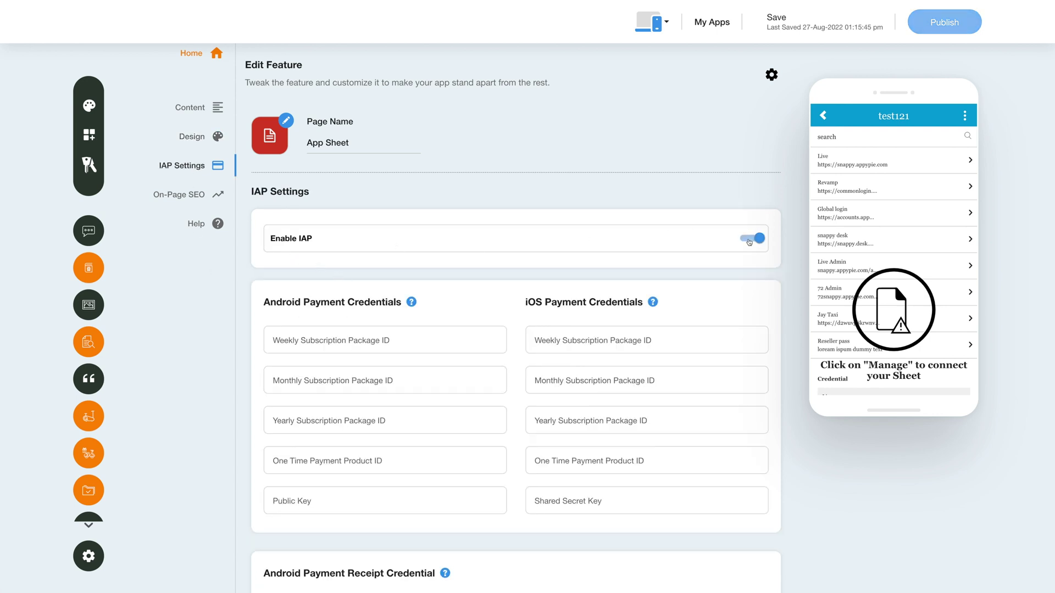
{"action": "left_click", "coordinate": [749, 240]}
{"action": "scroll", "coordinate": [347, 152], "scroll_direction": "down", "scroll_amount": 4}
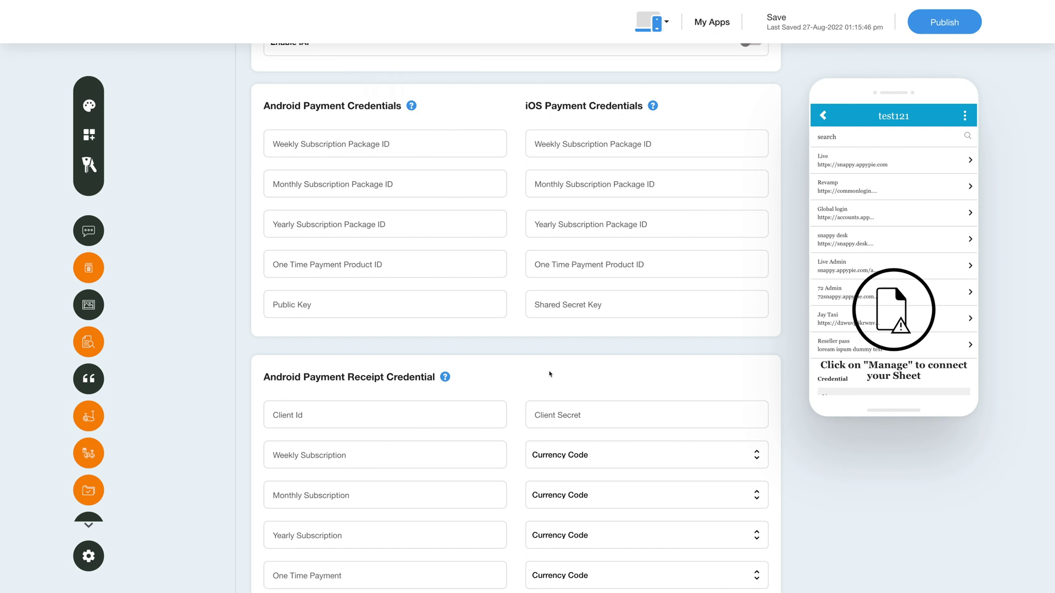
{"action": "scroll", "coordinate": [549, 374], "scroll_direction": "down", "scroll_amount": 2}
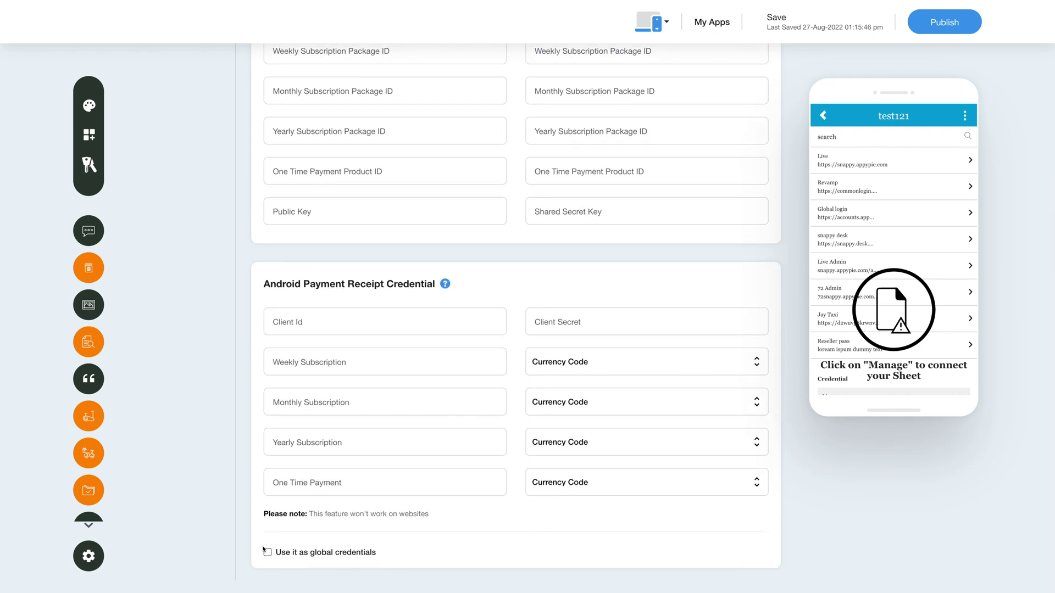
{"action": "scroll", "coordinate": [224, 551], "scroll_direction": "up", "scroll_amount": 7}
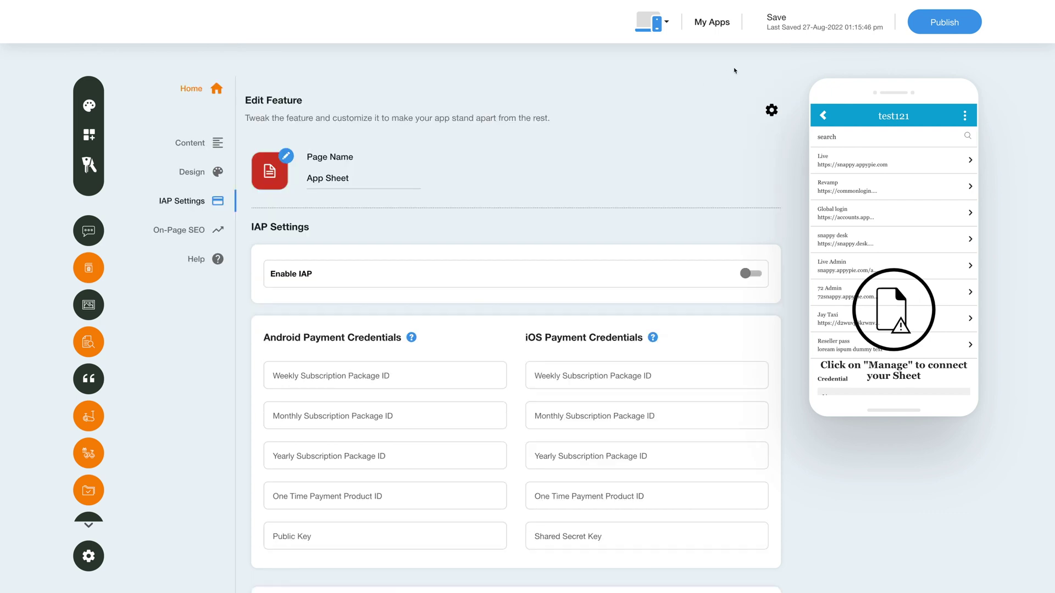
{"action": "mouse_move", "coordinate": [791, 28]}
{"action": "mouse_move", "coordinate": [942, 24]}
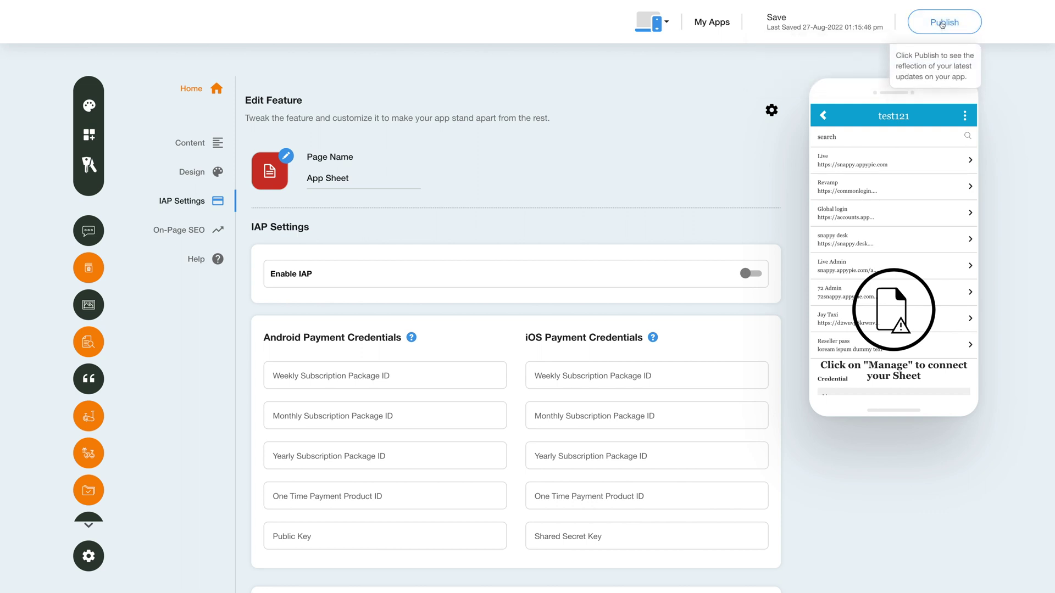